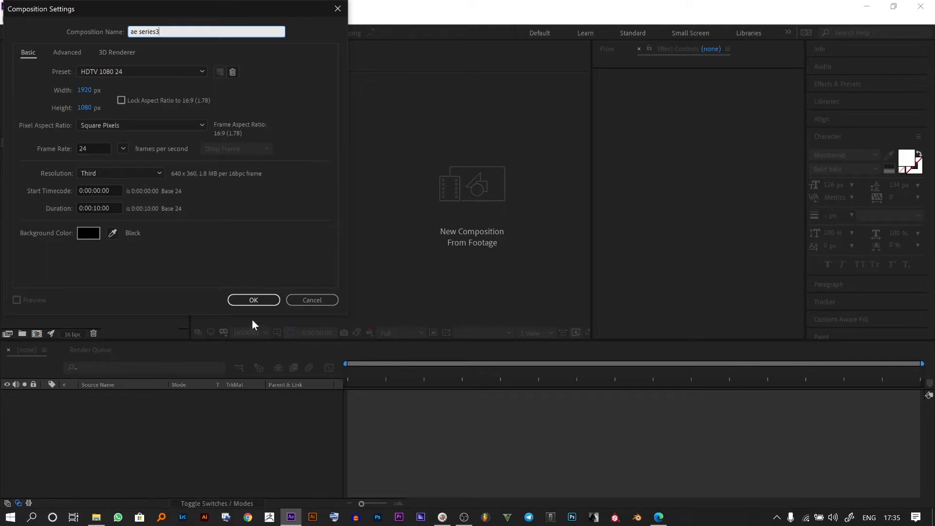
# Step: Create the composition ae series3 at 1920 x 1080 px, 24 fps, with a 10-second duration
pyautogui.click(261, 303)
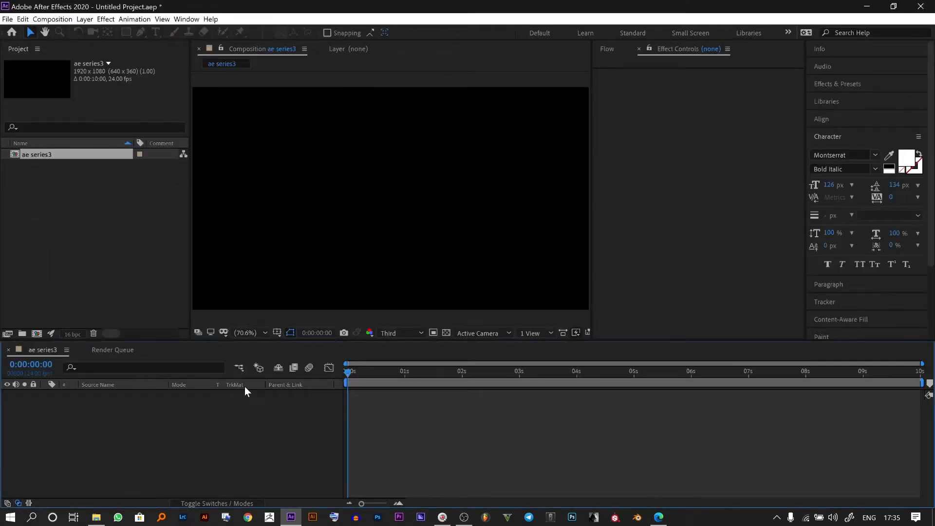
pyautogui.hotkey('ctrl', '0')
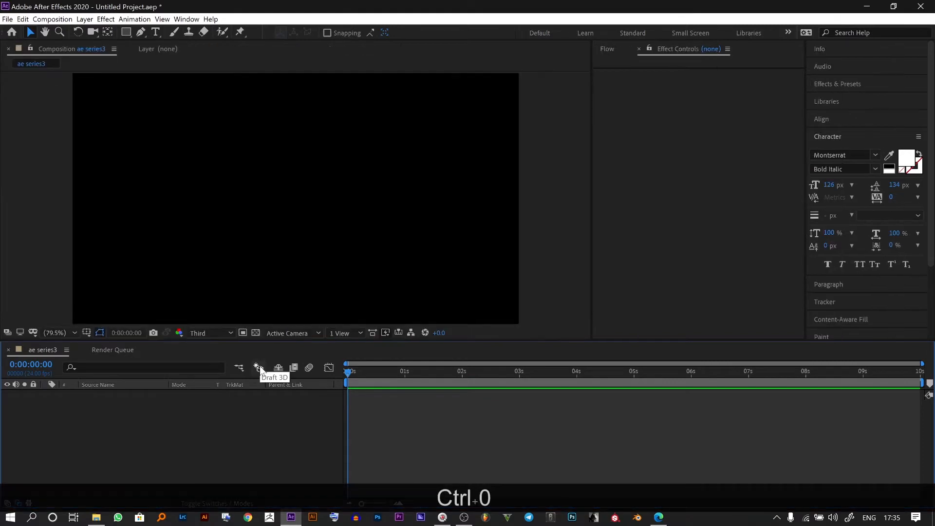
pyautogui.hotkey('ctrl', '0')
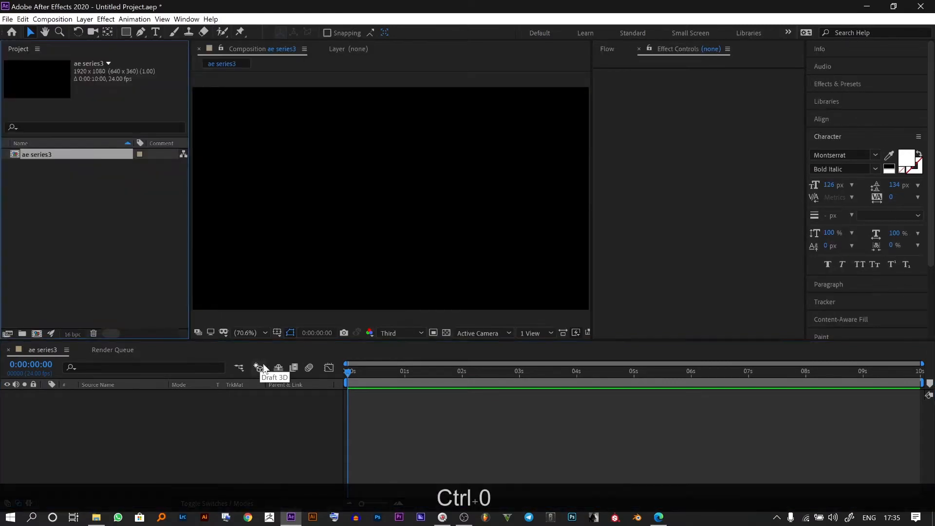
pyautogui.click(80, 399)
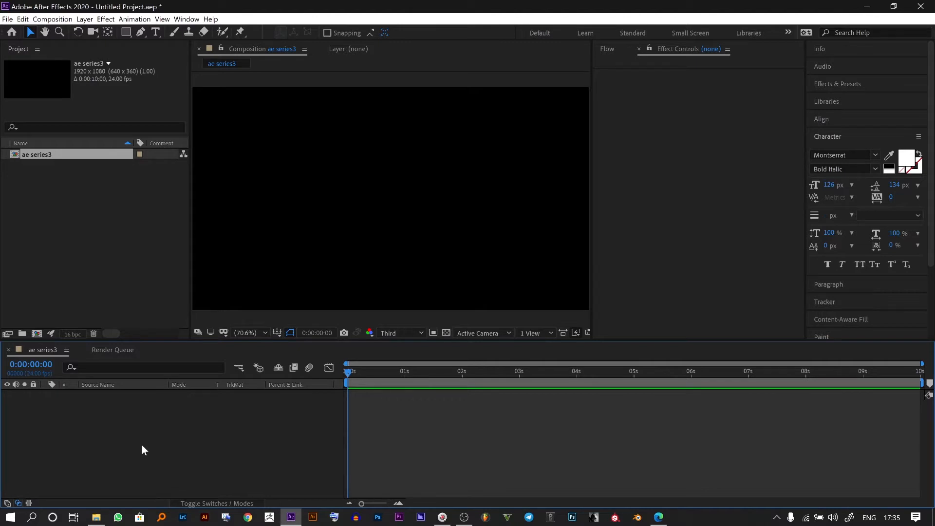
pyautogui.rightClick(204, 420)
pyautogui.rightClick(194, 419)
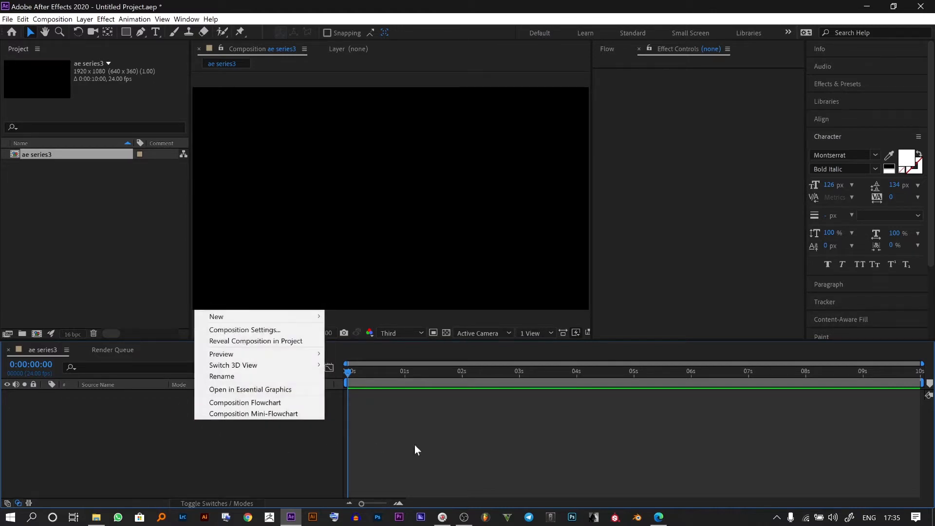
pyautogui.rightClick(437, 431)
pyautogui.rightClick(89, 400)
pyautogui.rightClick(272, 411)
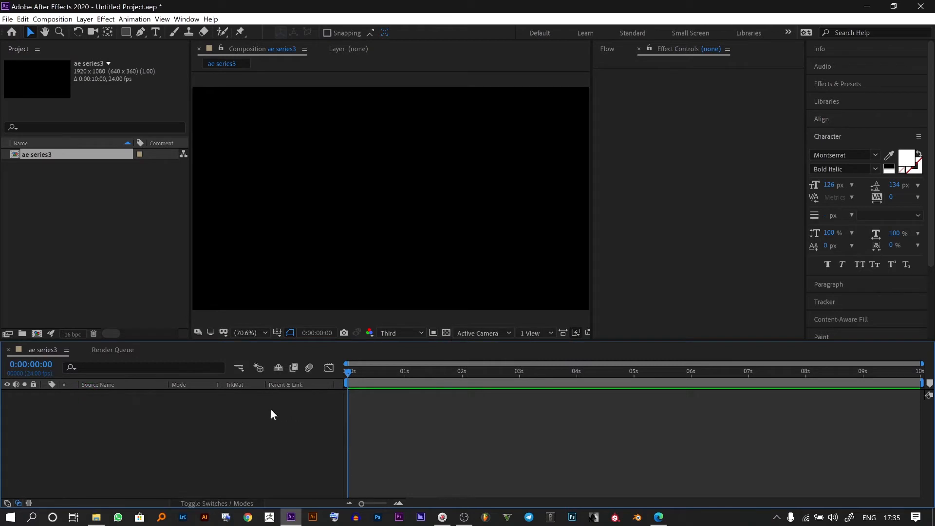
# Step: Start a new solid layer in the composition and name it bg
pyautogui.rightClick(271, 411)
pyautogui.moveTo(353, 306)
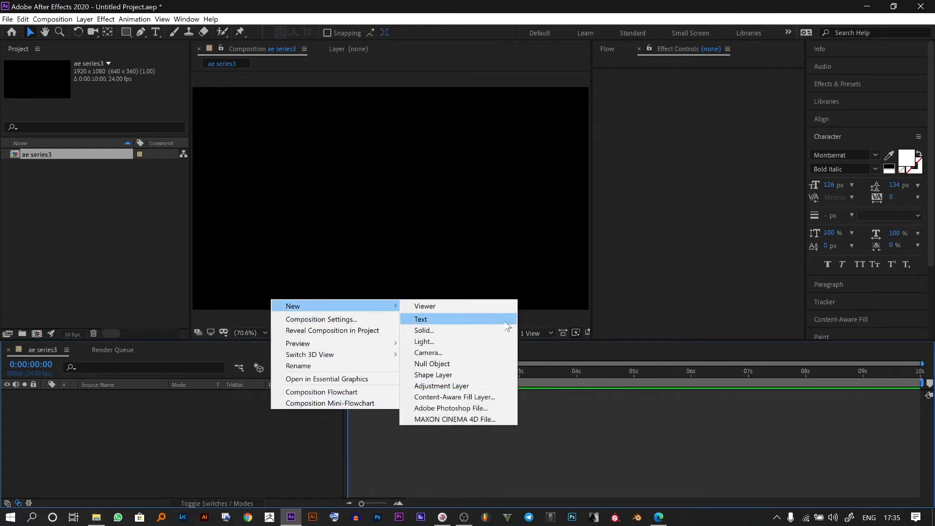
pyautogui.click(477, 331)
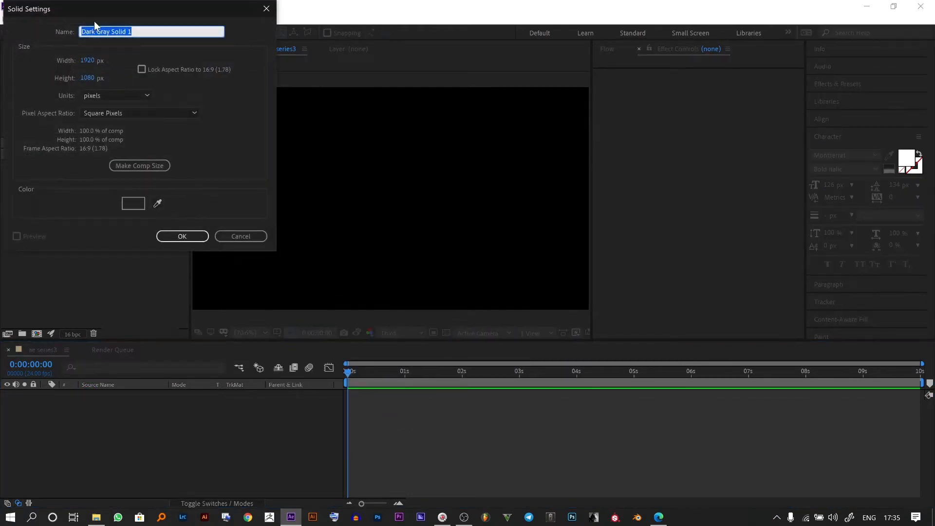
pyautogui.moveTo(120, 12); pyautogui.dragTo(436, 94)
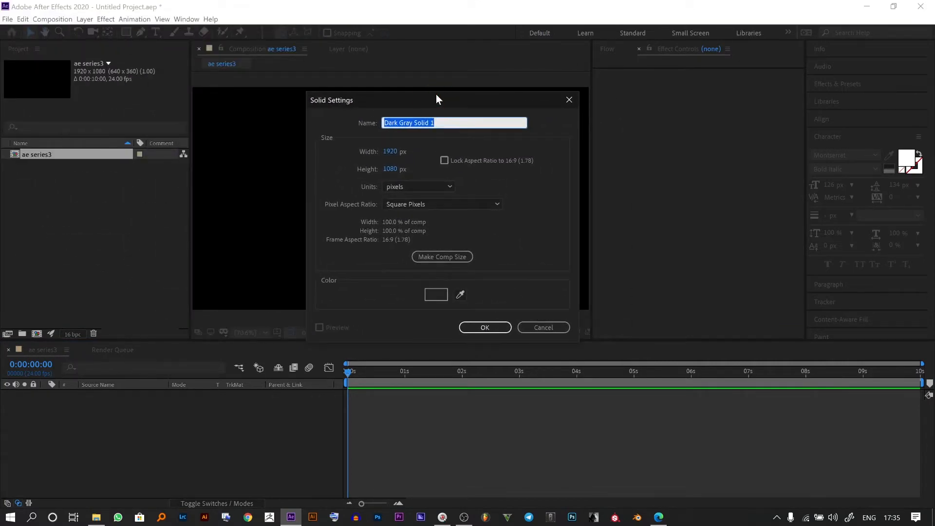
pyautogui.write('bg')
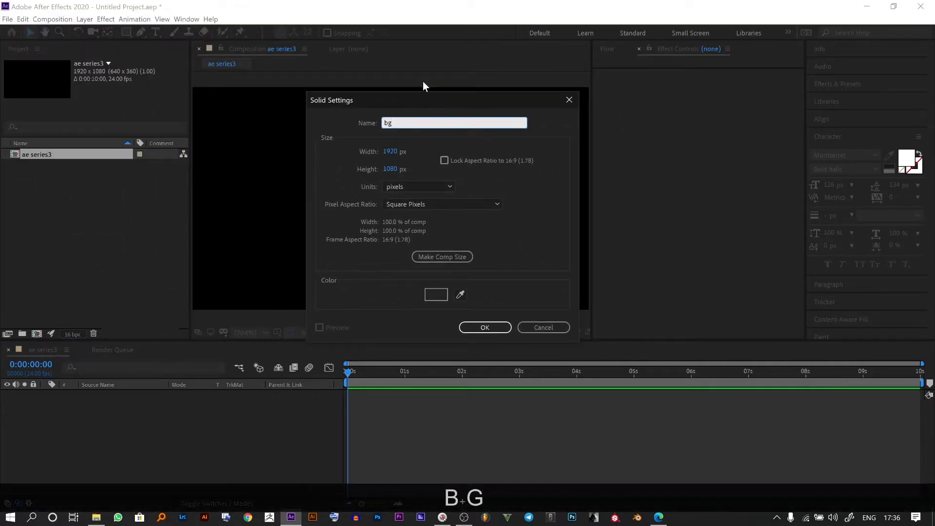
# Step: Set the bg solid's color to white and create the layer at 1920 x 1080 px
pyautogui.click(460, 294)
pyautogui.click(302, 224)
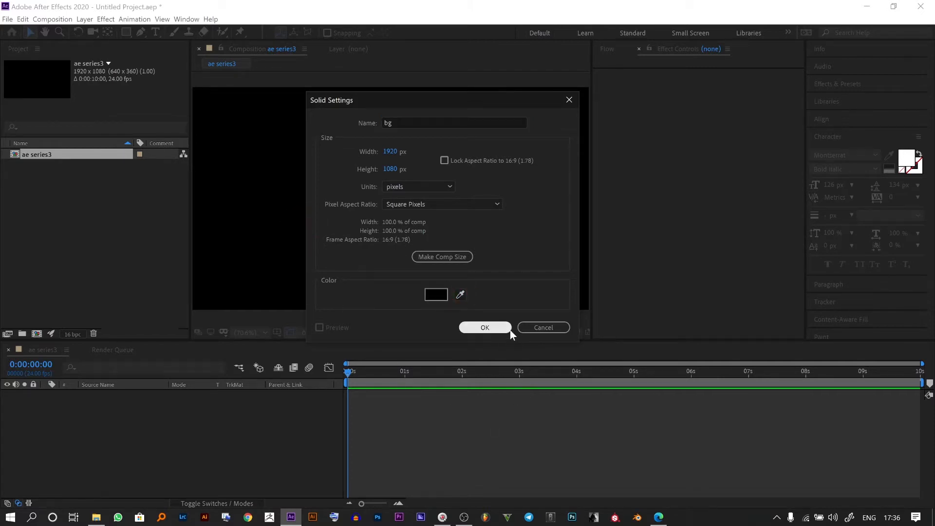
pyautogui.click(443, 296)
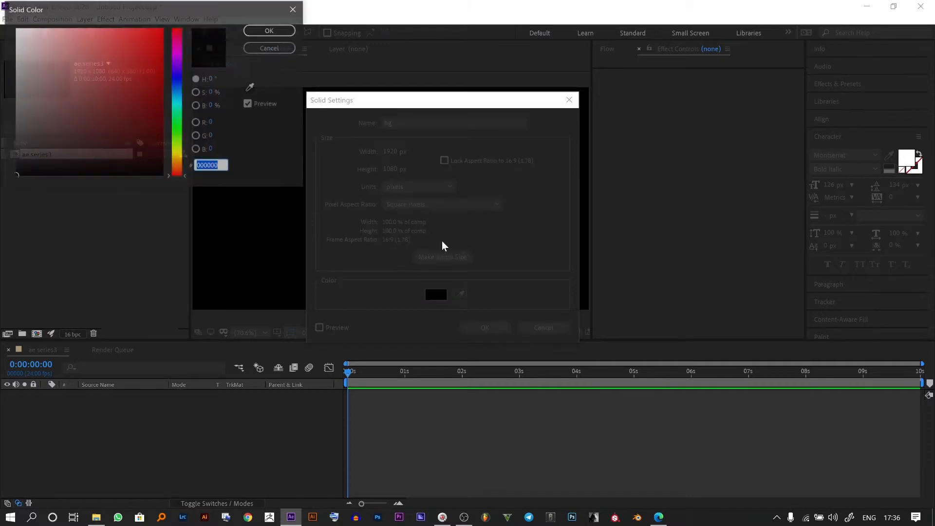
pyautogui.moveTo(54, 50); pyautogui.dragTo(3, 6)
pyautogui.click(271, 30)
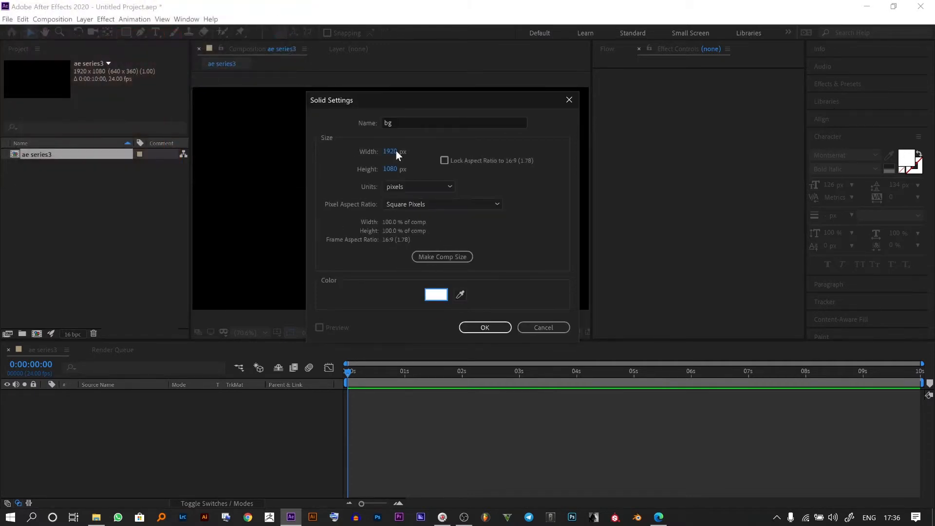
pyautogui.click(485, 328)
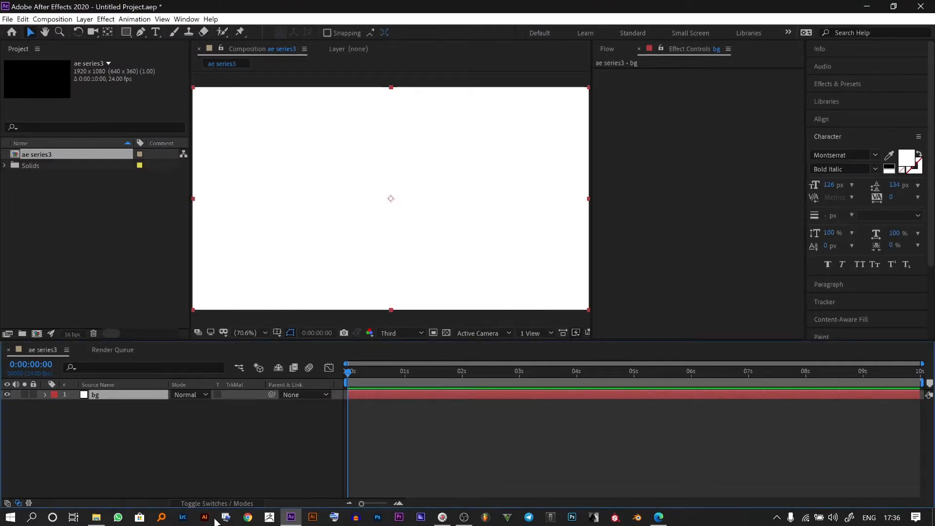
pyautogui.click(199, 431)
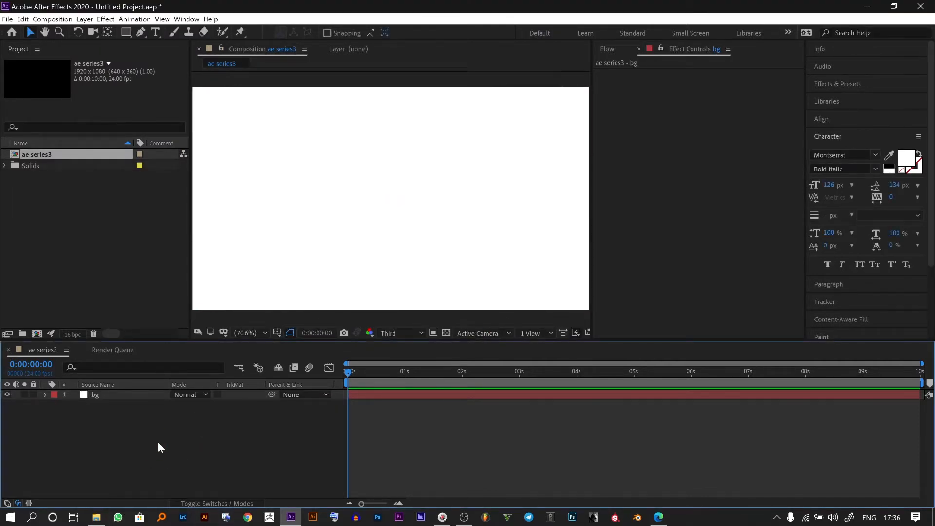
pyautogui.hotkey('ctrl', 'y')
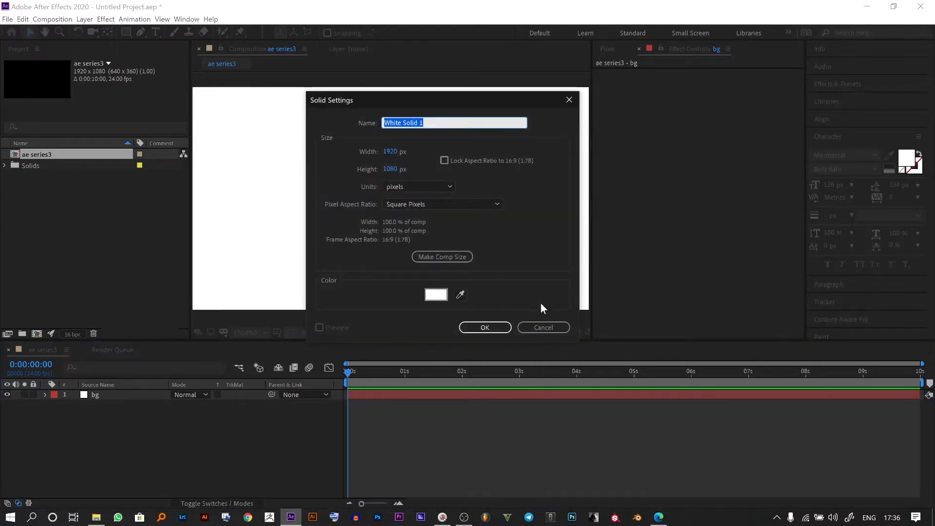
pyautogui.click(543, 327)
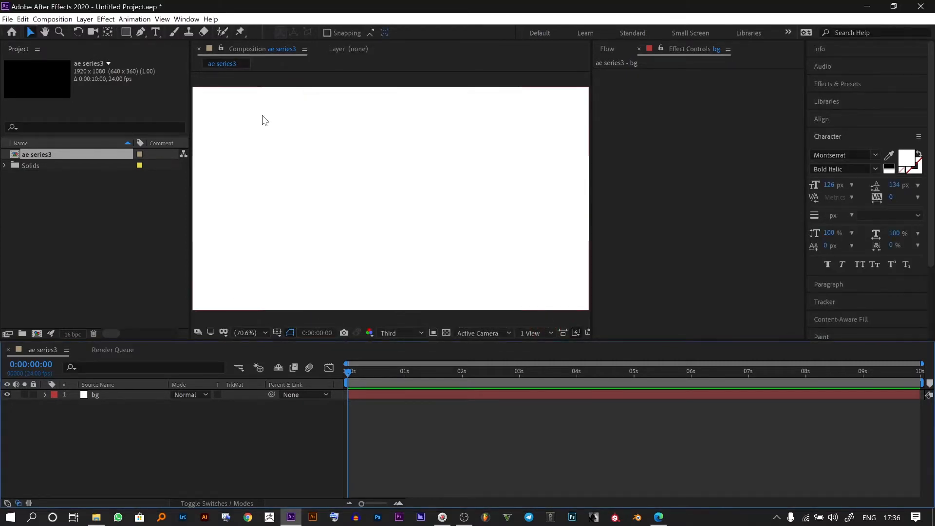
# Step: With no layer selected, use the Ellipse tool to draw a perfect circle in the upper middle of the frame as a shape layer
pyautogui.click(126, 32)
pyautogui.moveTo(129, 37); pyautogui.dragTo(169, 59)
pyautogui.click(212, 459)
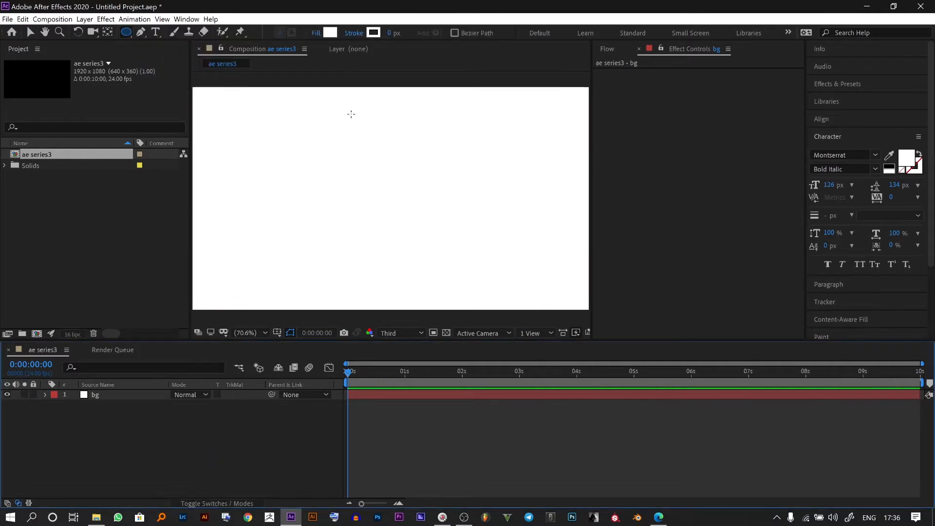
pyautogui.moveTo(352, 114)
pyautogui.mouseDown()
pyautogui.moveTo(386, 149)
pyautogui.moveTo(369, 155)
pyautogui.moveTo(382, 176)
pyautogui.moveTo(374, 155)
pyautogui.mouseUp()
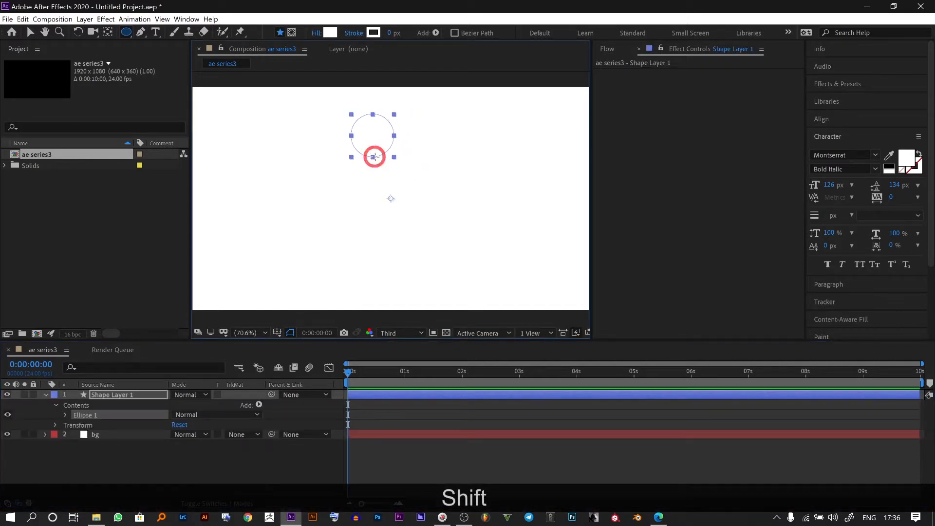
# Step: Set the circle's fill color to blue 00A8FF
pyautogui.click(331, 33)
pyautogui.click(145, 50)
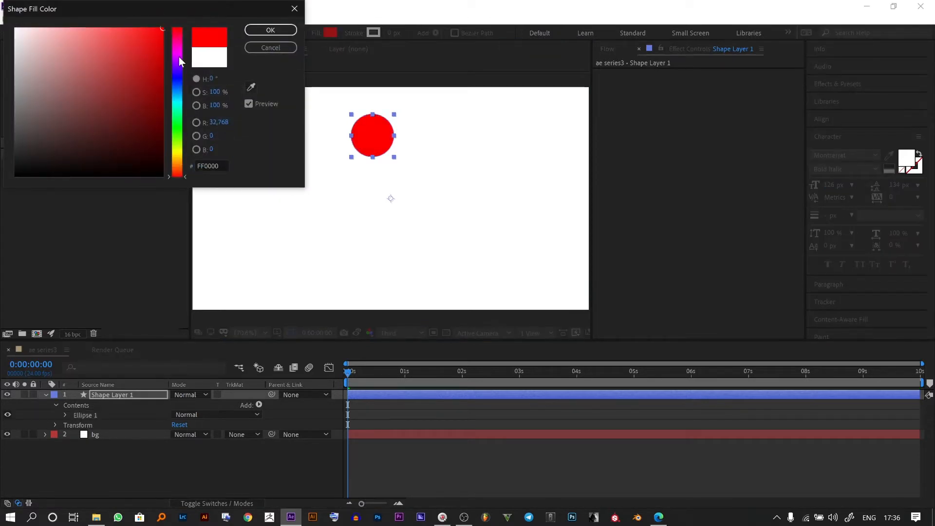
pyautogui.moveTo(179, 56); pyautogui.dragTo(180, 99)
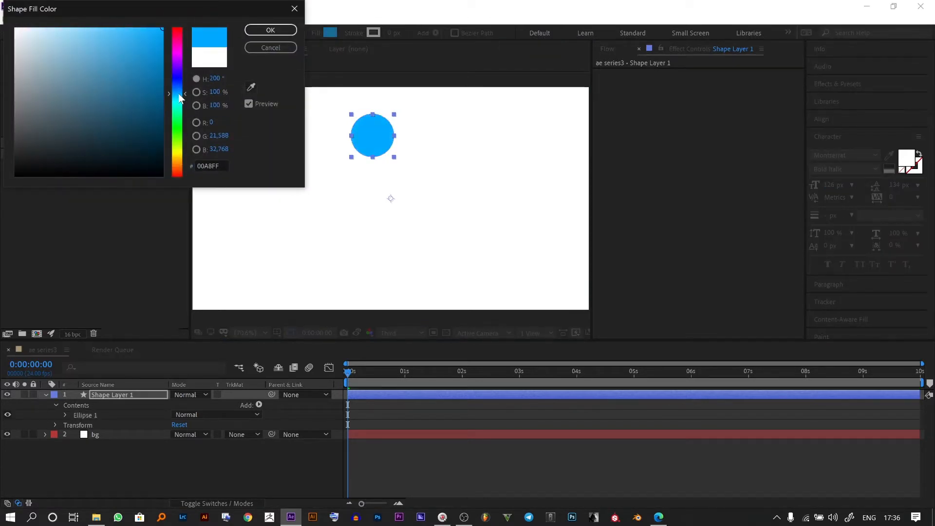
pyautogui.click(251, 29)
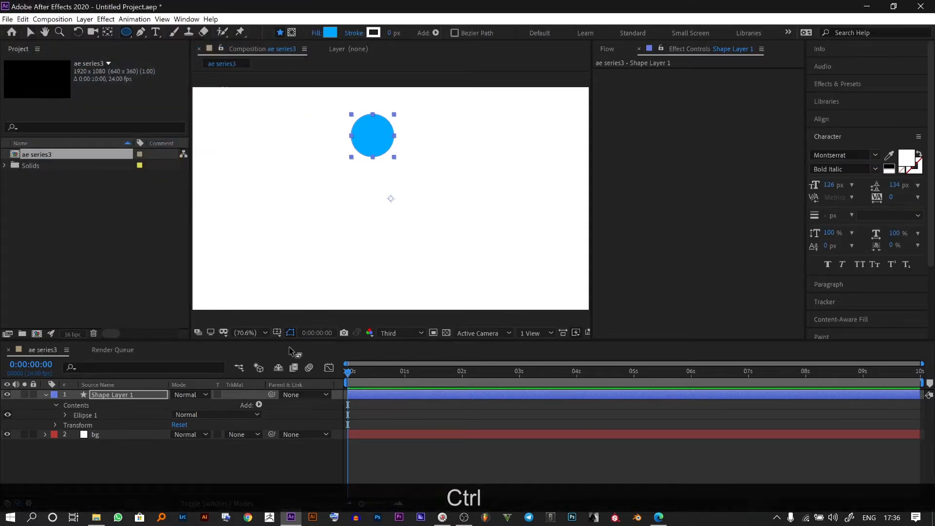
# Step: Center the anchor point on the circle and center the shape layer in the composition
pyautogui.hotkey('ctrl', '0')
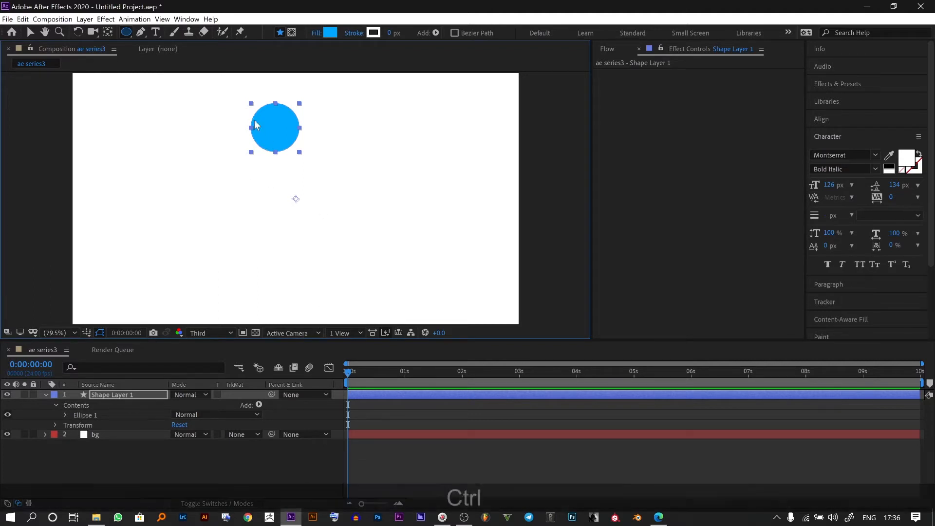
pyautogui.hotkey('ctrl', 'alt', 'Home')
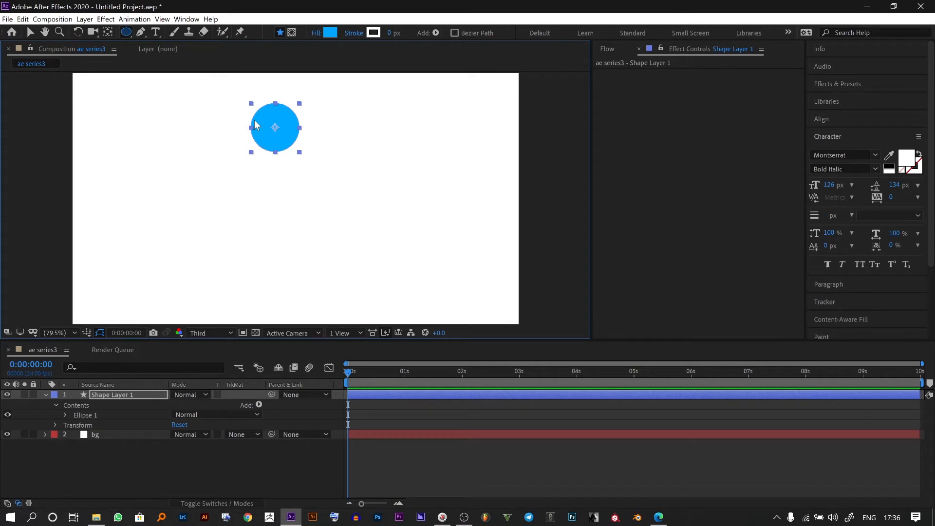
pyautogui.hotkey('ctrl', 'Home')
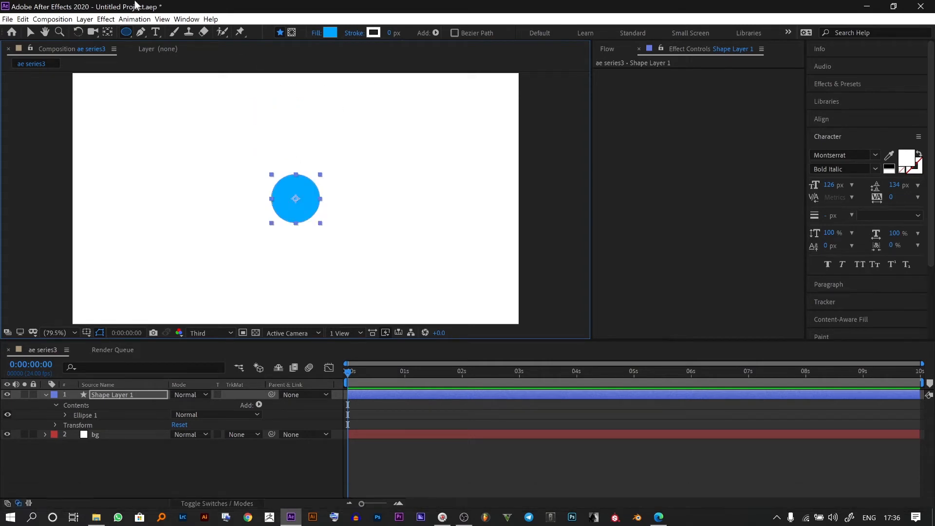
# Step: Show only the Position property of Shape Layer 1 and move the current time to 0:00:05:00
pyautogui.click(30, 33)
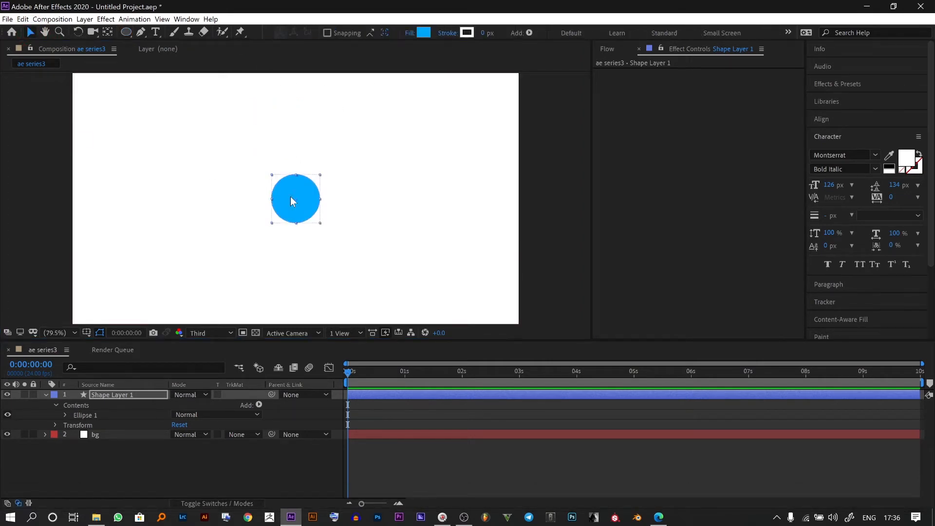
pyautogui.click(296, 201)
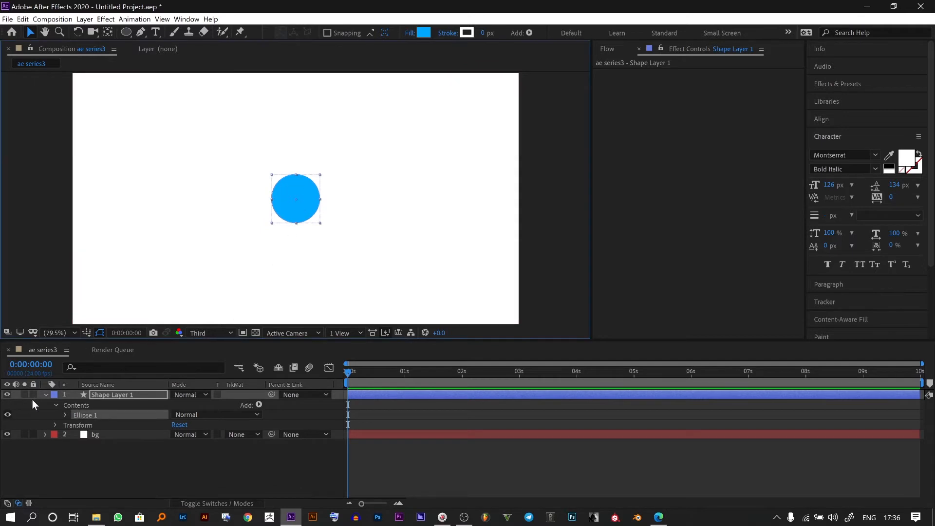
pyautogui.click(44, 394)
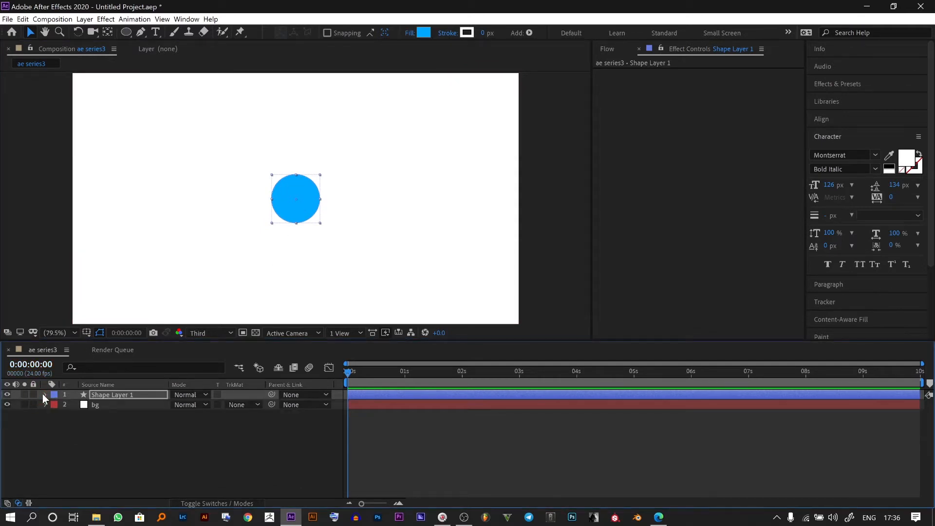
pyautogui.press('p')
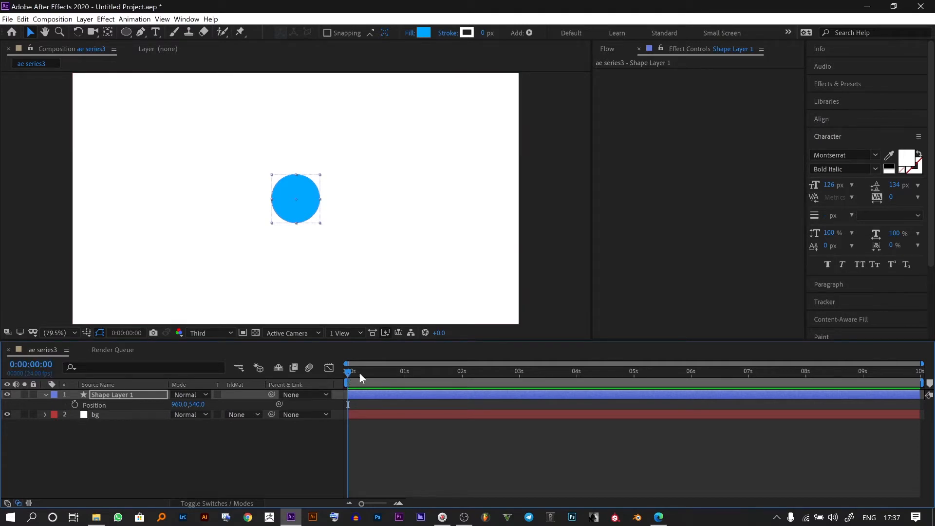
pyautogui.moveTo(361, 374); pyautogui.dragTo(634, 400)
pyautogui.press('shift')
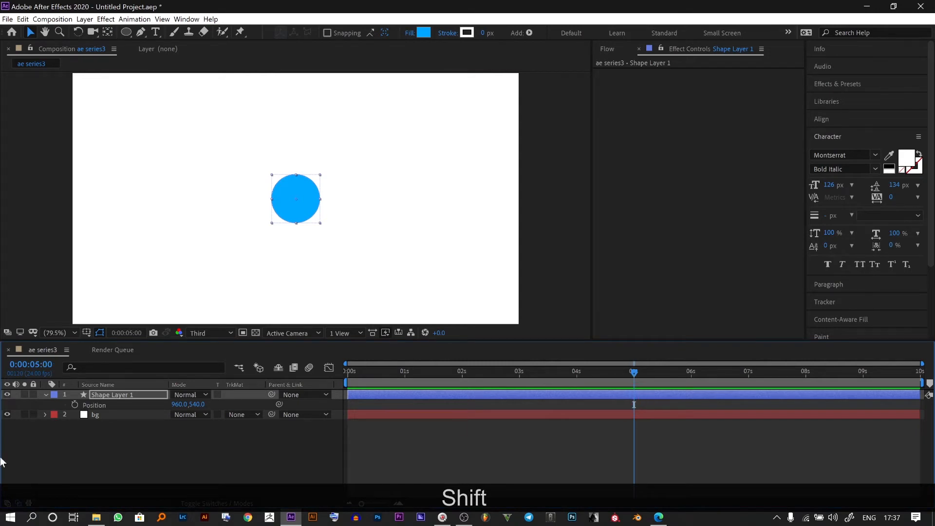
# Step: Move the circle horizontally into the frame's right part, add a Position keyframe at 0:00:05:00, and return the current time to 0:00:00:00
pyautogui.click(75, 406)
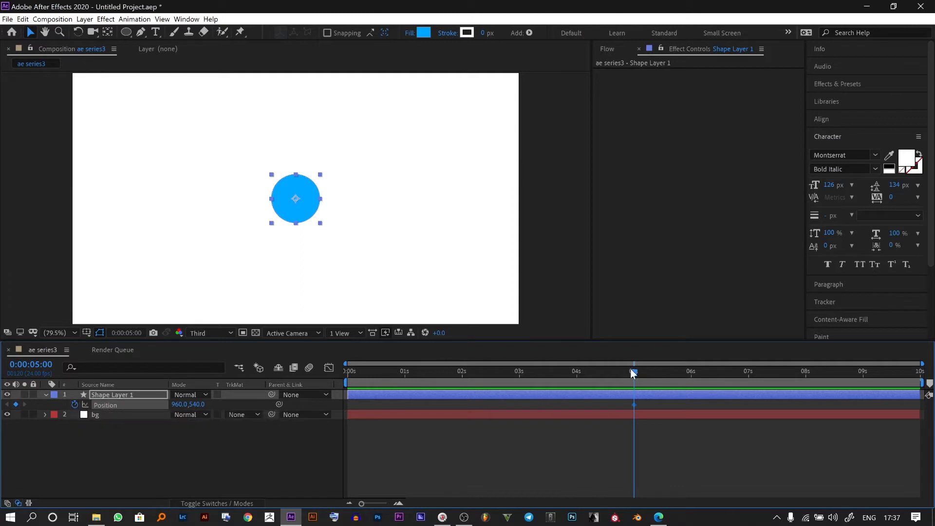
pyautogui.hotkey('ctrl', 'z')
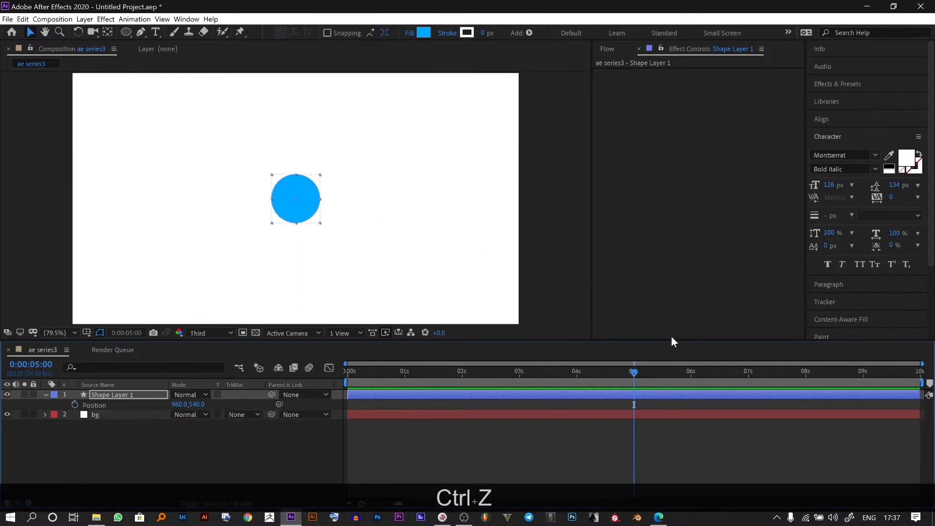
pyautogui.moveTo(278, 204); pyautogui.dragTo(416, 203)
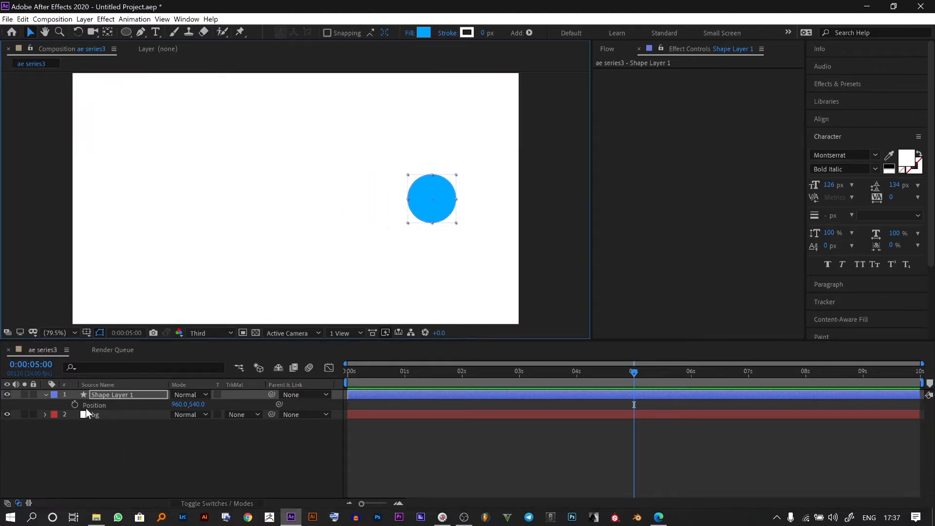
pyautogui.click(72, 403)
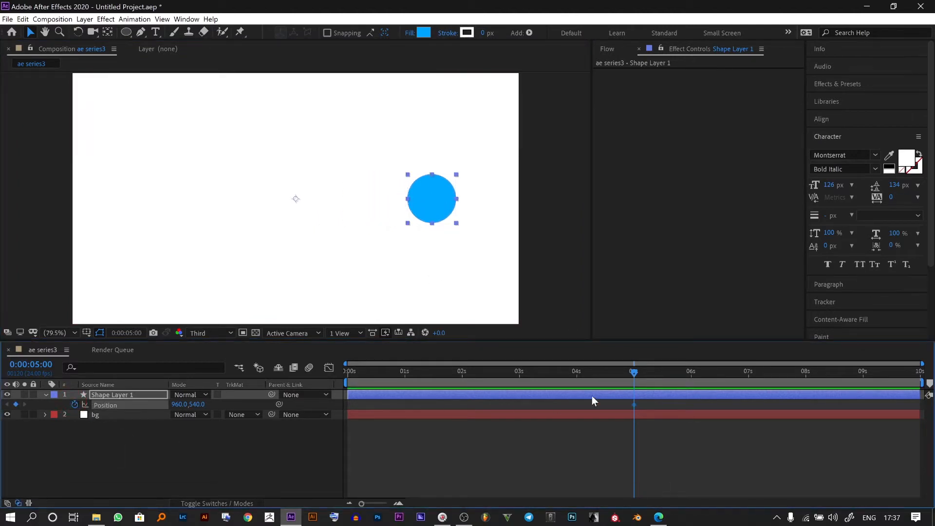
pyautogui.press('Home')
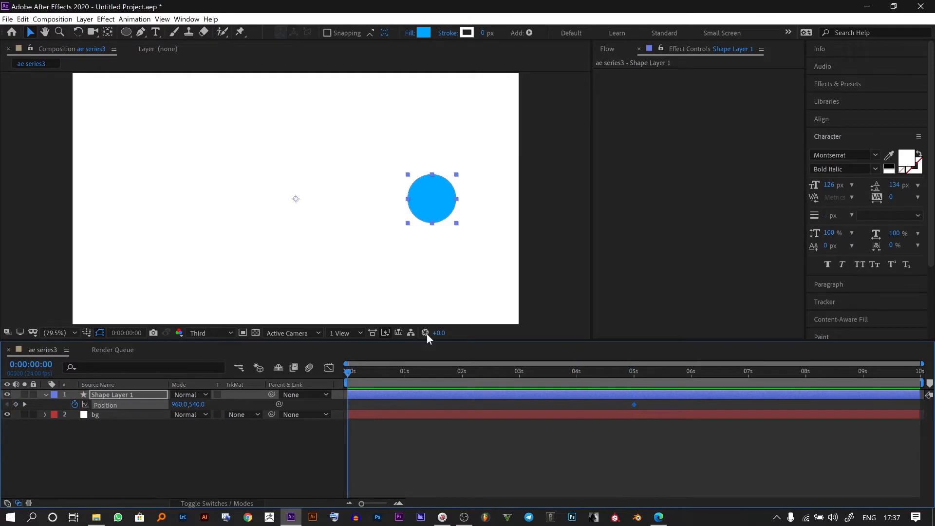
# Step: At 0:00:00:00, move the circle horizontally out past the frame's left edge to position -848, 540 and preview the animation
pyautogui.moveTo(420, 199); pyautogui.dragTo(1, 220)
pyautogui.click(10, 215)
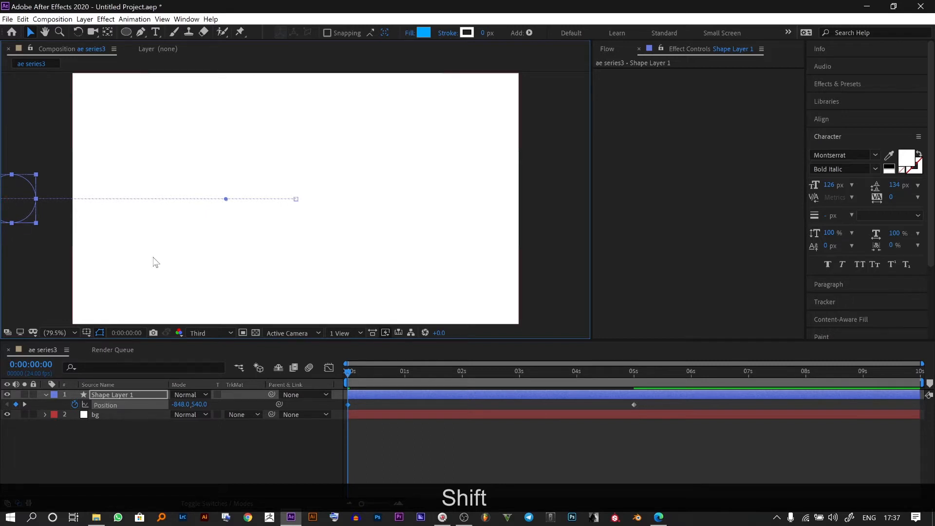
pyautogui.press('space')
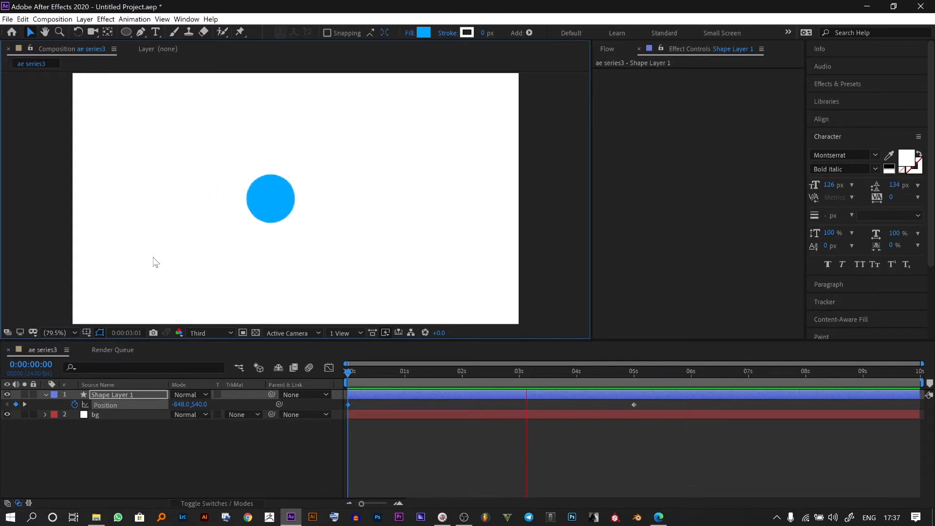
# Step: Set the composition preview resolution to Full and play the circle animation
pyautogui.click(347, 376)
pyautogui.click(215, 335)
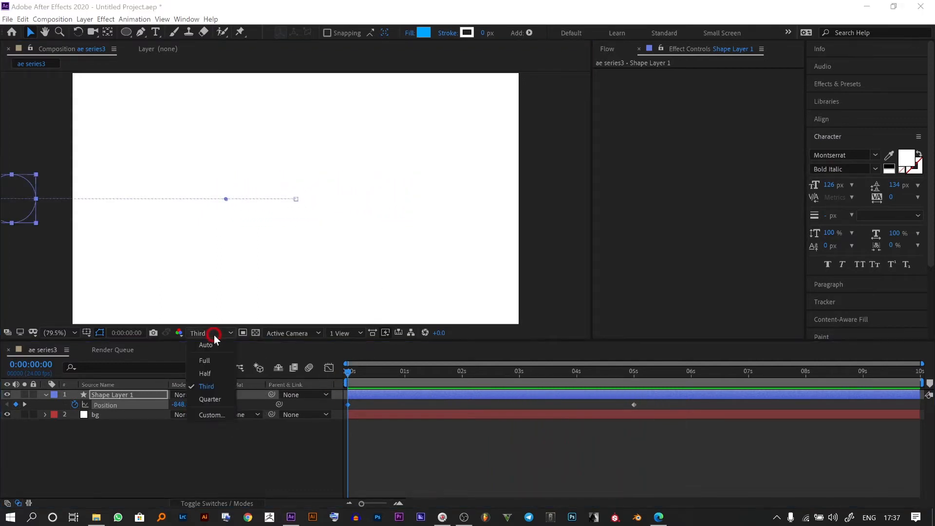
pyautogui.click(218, 361)
pyautogui.press('space')
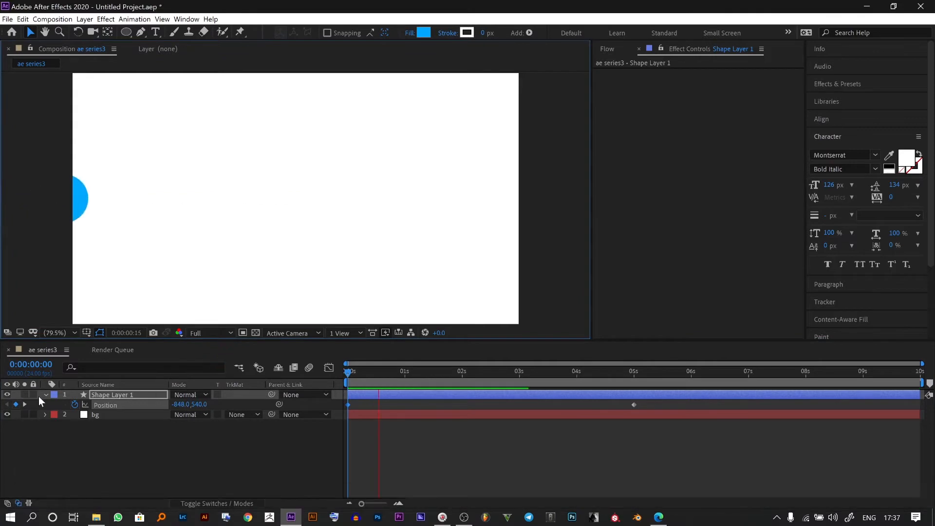
# Step: Collapse Shape Layer 1's properties and duplicate the layer twice
pyautogui.click(45, 395)
pyautogui.click(88, 397)
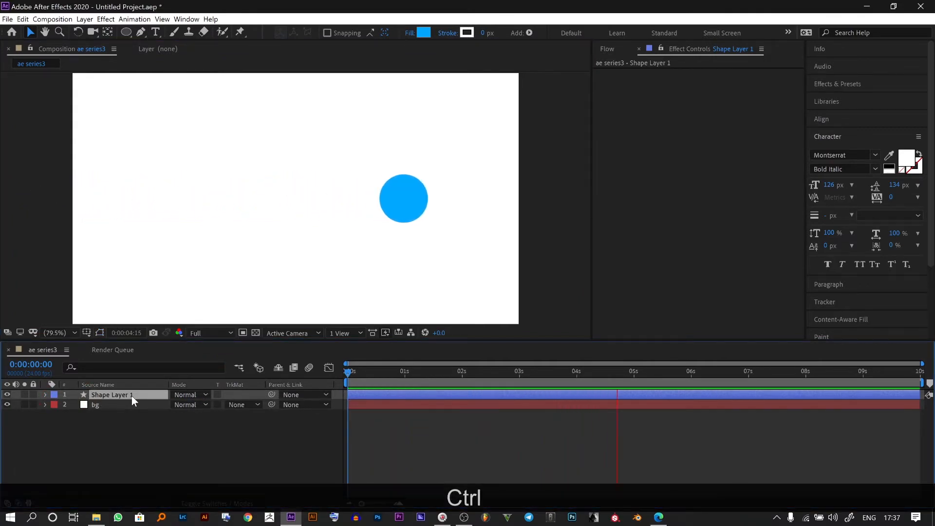
pyautogui.hotkey('ctrl', 'd')
pyautogui.hotkey('ctrl', 'd')
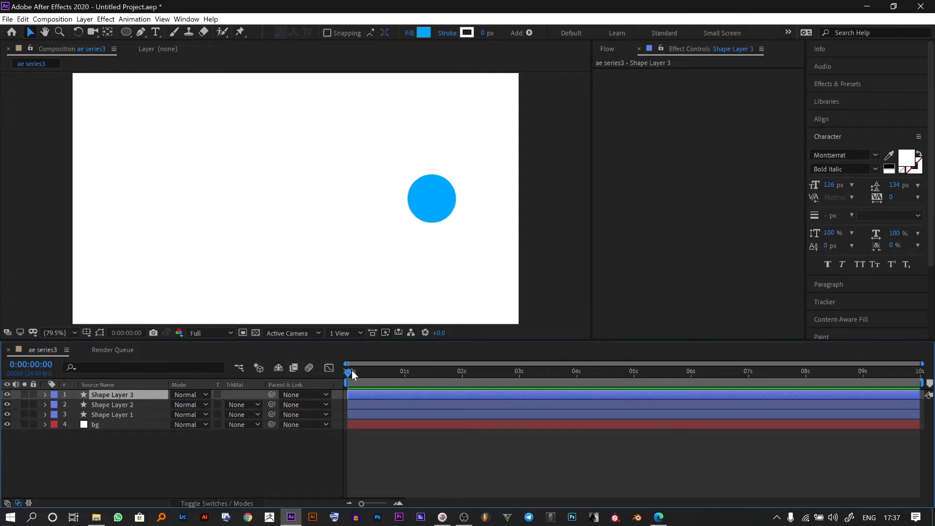
# Step: Try to toggle the layer controls for Shape Layer 3 in the composition view
pyautogui.click(436, 198)
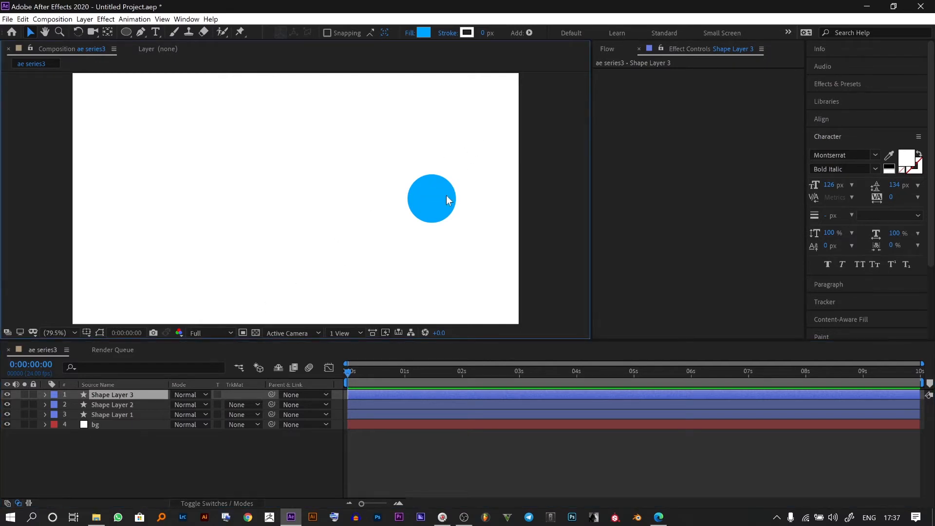
pyautogui.press('ctrl')
pyautogui.click(130, 396)
pyautogui.press('ctrl')
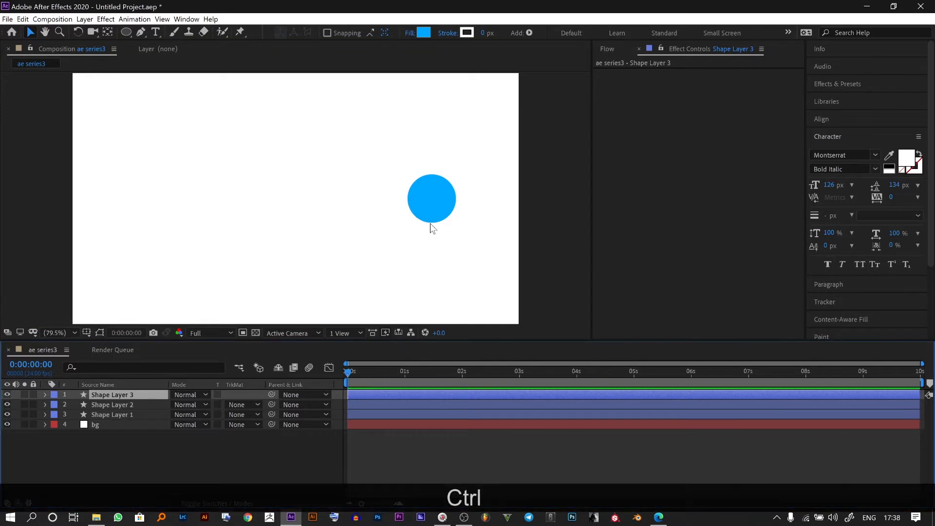
pyautogui.hotkey('ctrl', 'shift', 'h')
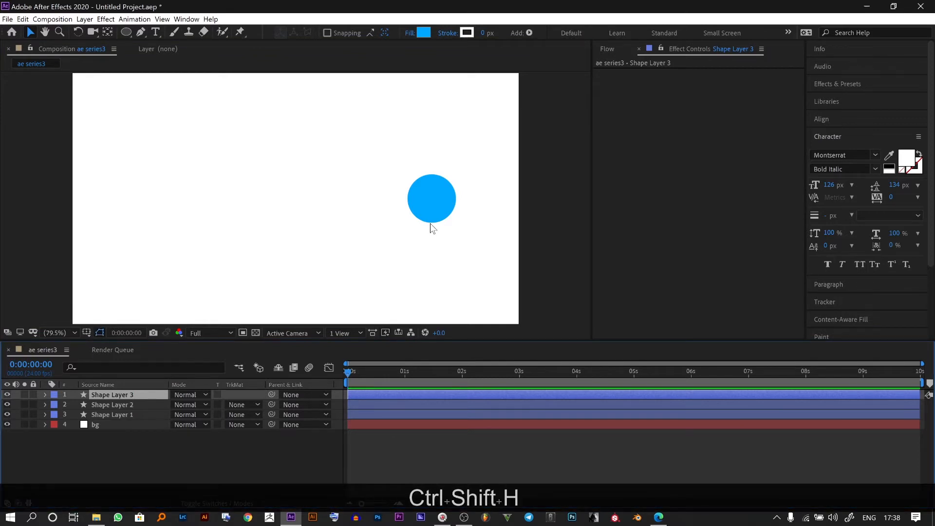
pyautogui.hotkey('ctrl', 'alt', 'shift', 'h')
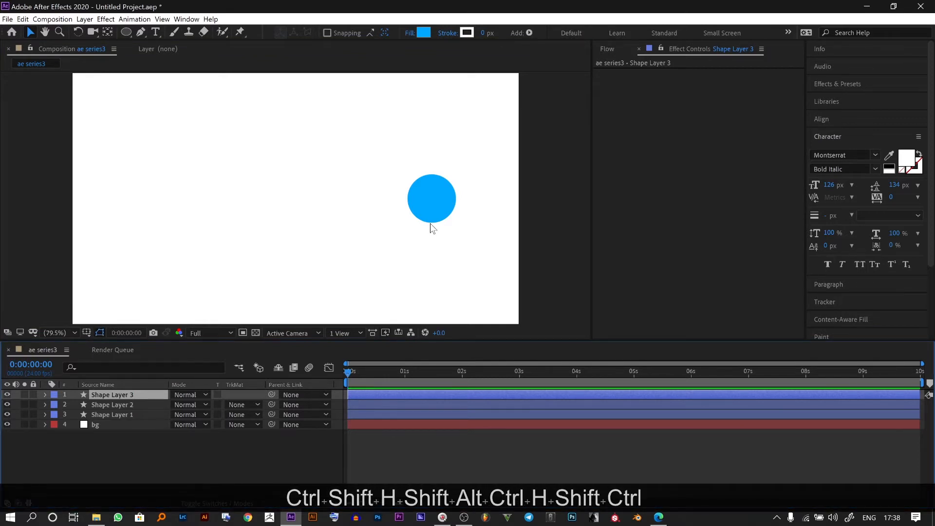
pyautogui.hotkey('alt', 'h')
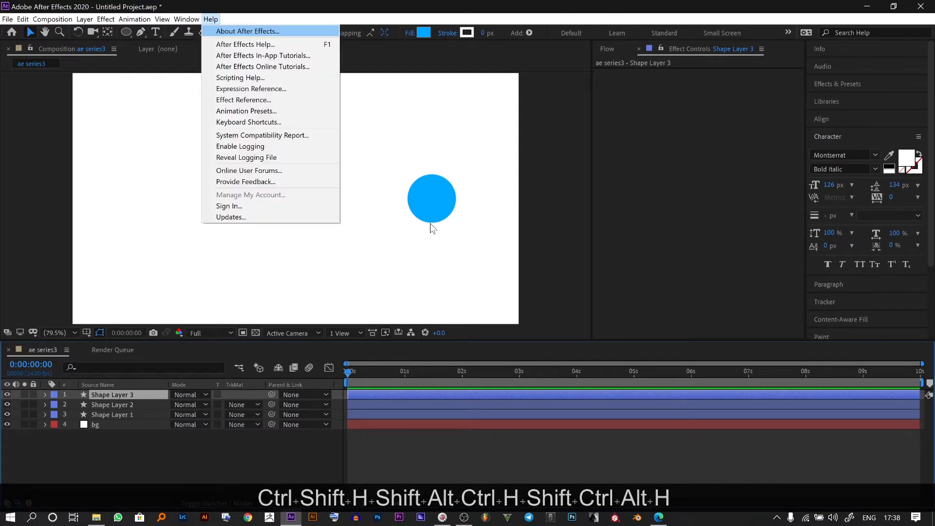
pyautogui.click(451, 200)
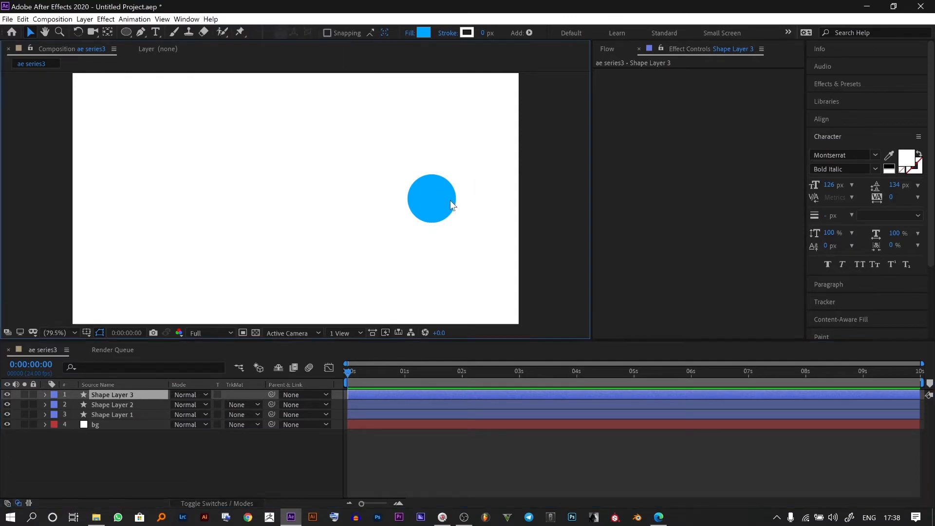
pyautogui.hotkey('ctrl', 'shift', 'h')
pyautogui.press('alt')
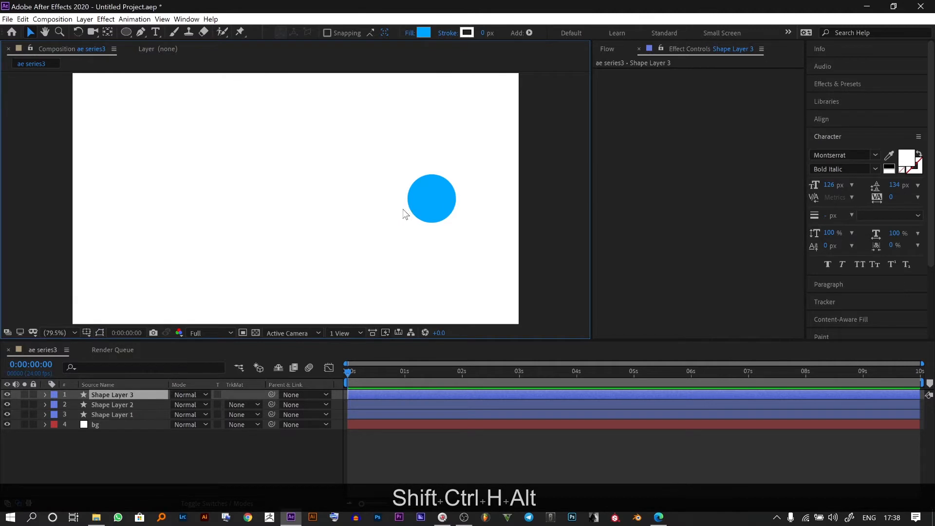
pyautogui.scroll(-5, 404, 217)
pyautogui.scroll(6, 394, 222)
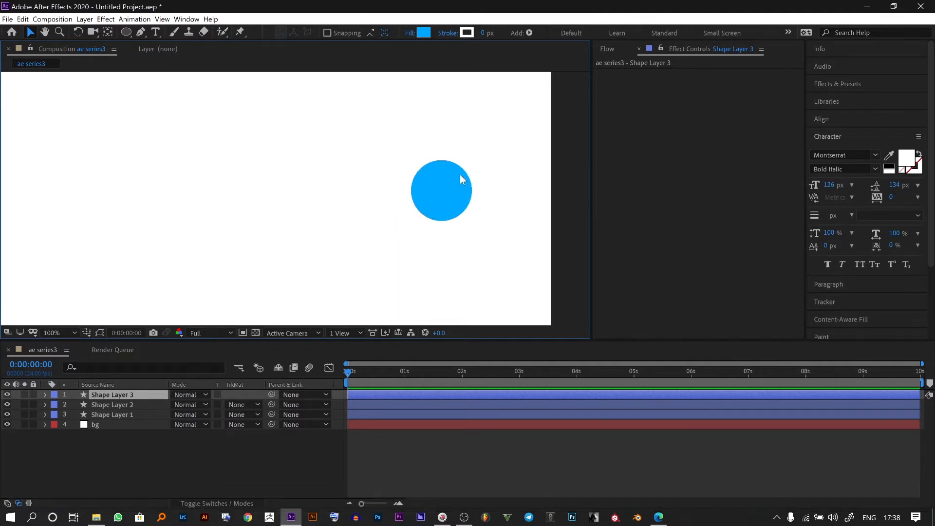
pyautogui.press('alt')
pyautogui.scroll(-4, 340, 275)
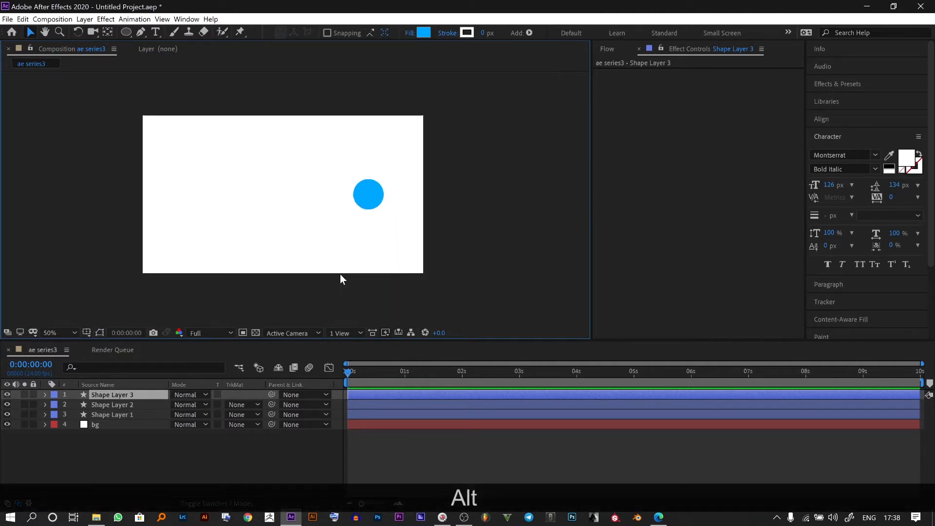
pyautogui.press('alt')
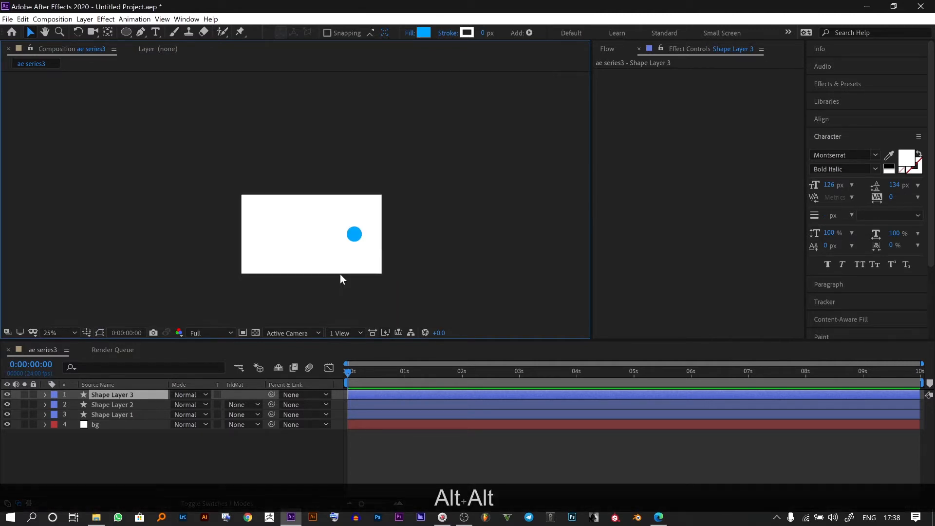
pyautogui.click(69, 330)
pyautogui.click(67, 127)
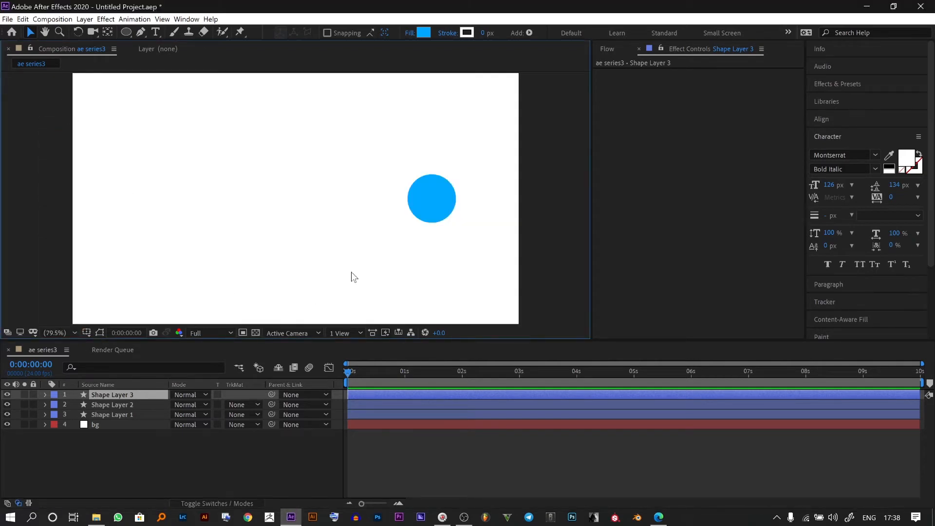
# Step: Try to show the layer controls for Shape Layer 1 and toggle the mask and shape path visibility
pyautogui.click(105, 407)
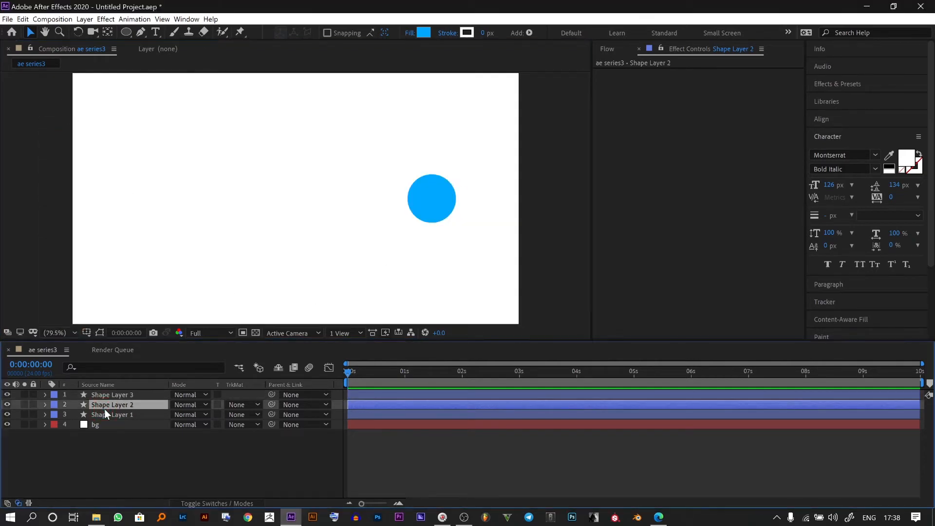
pyautogui.click(105, 416)
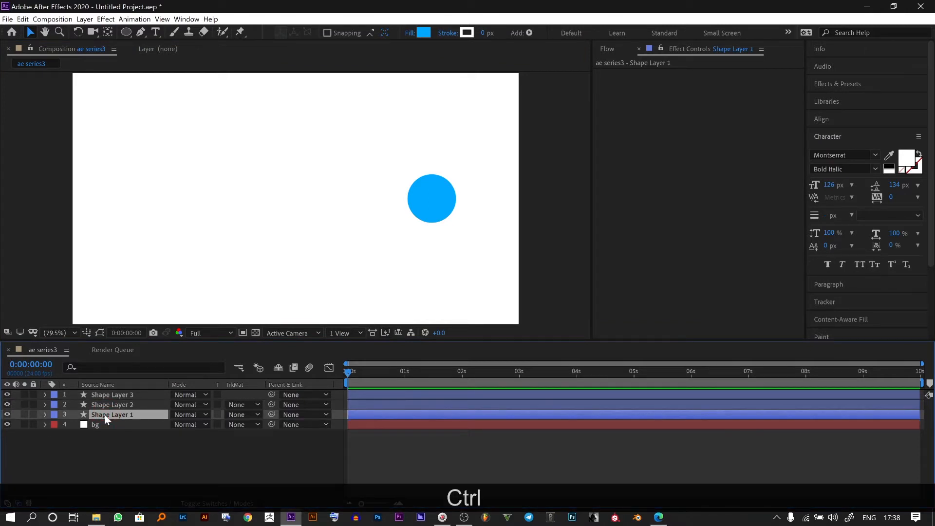
pyautogui.hotkey('ctrl', 'h')
pyautogui.hotkey('shift', 'h')
pyautogui.hotkey('alt', 'h')
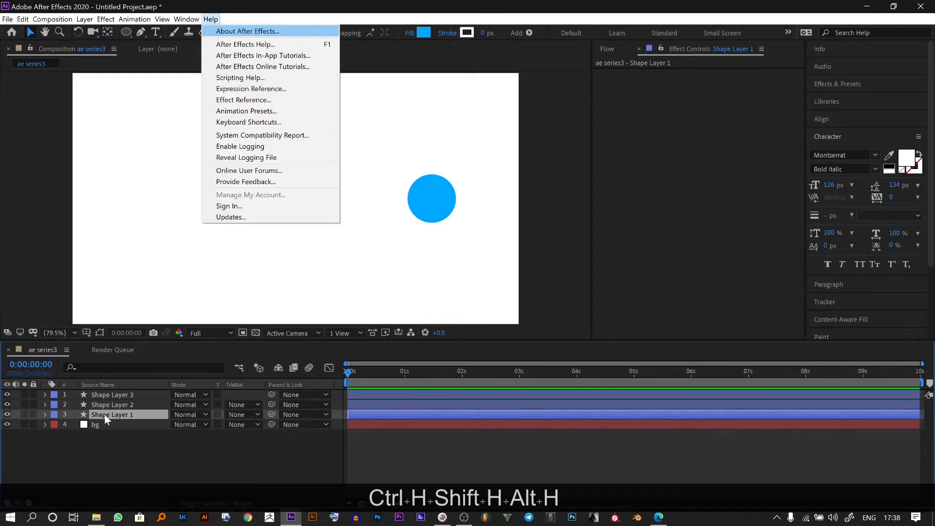
pyautogui.click(168, 190)
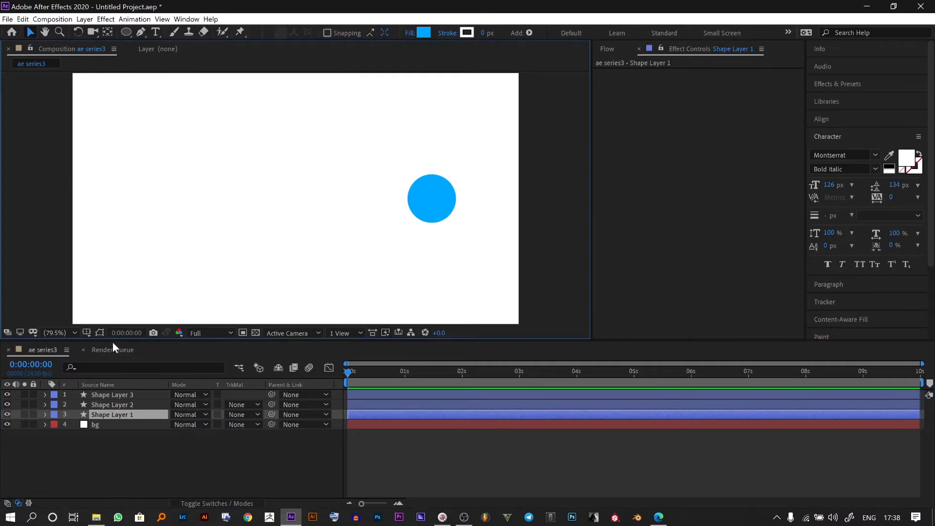
pyautogui.click(100, 333)
# Step: Select Shape Layer 3 and try once more to bring up its layer controls
pyautogui.click(99, 396)
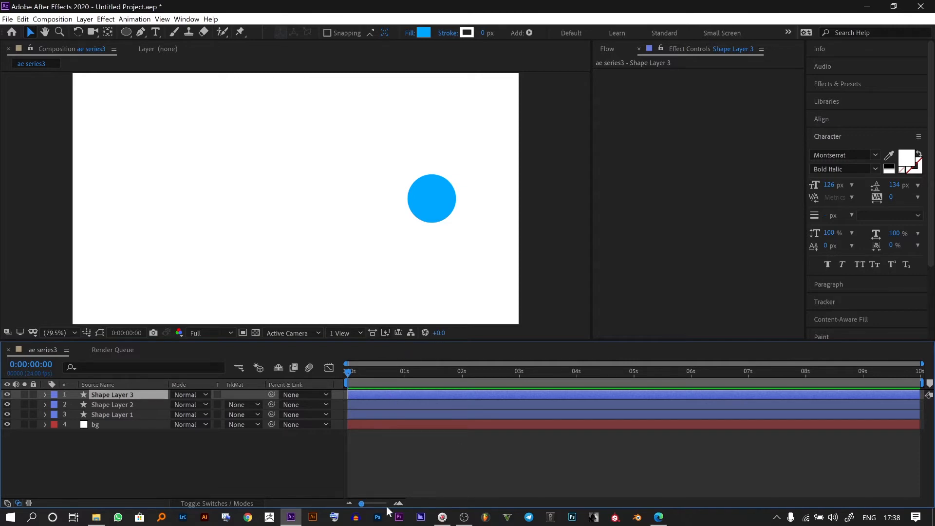
pyautogui.click(464, 517)
pyautogui.press('ctrl')
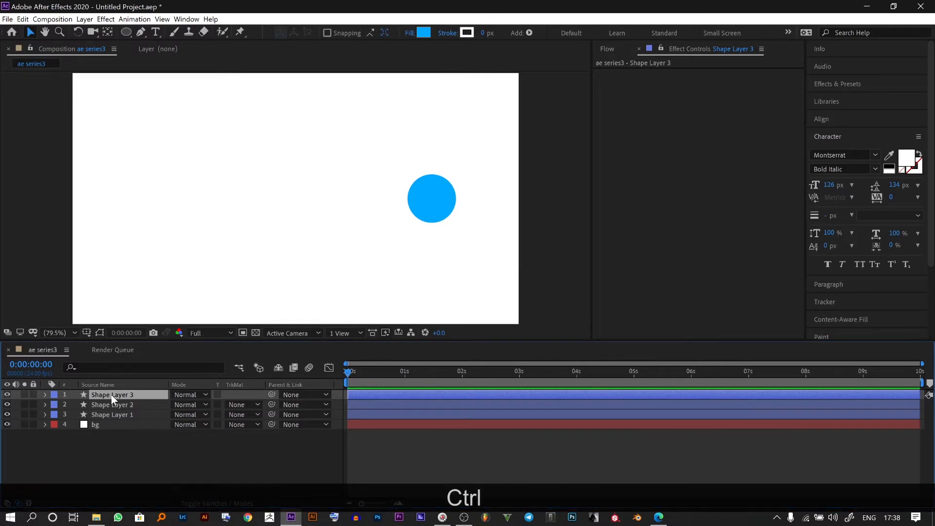
pyautogui.hotkey('ctrl', 'alt', 'h')
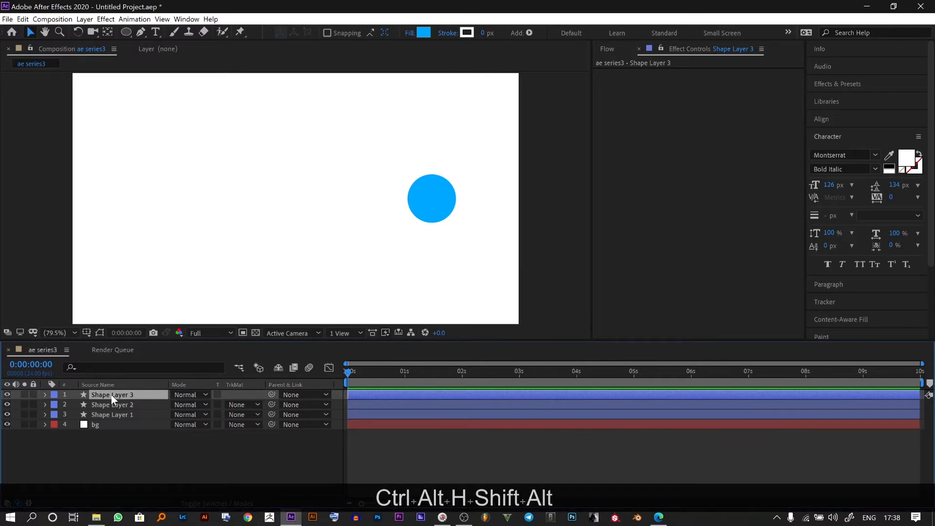
pyautogui.hotkey('shift', 'alt', 'h')
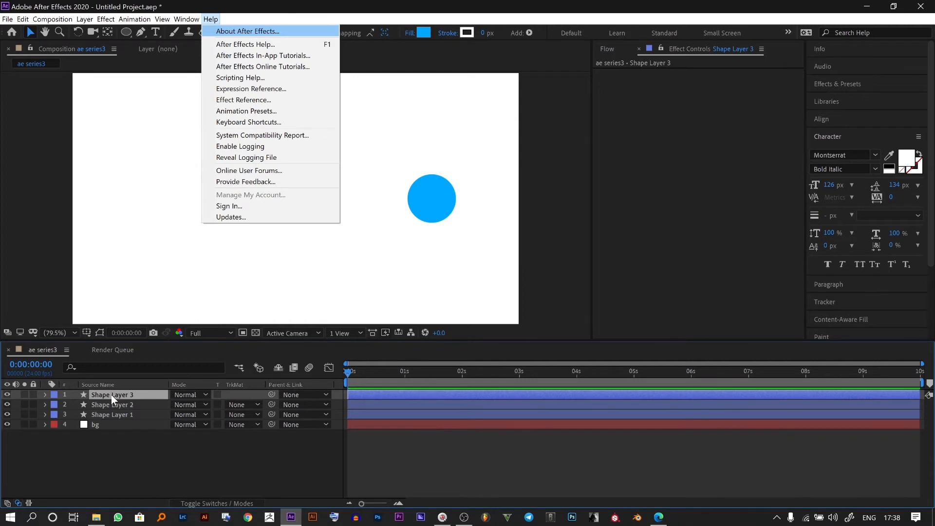
pyautogui.click(445, 286)
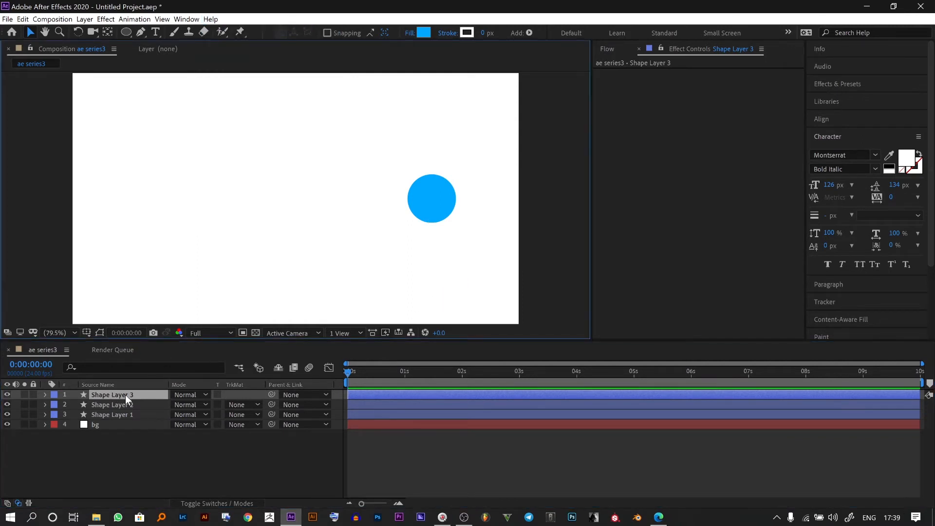
# Step: Hide Shape Layer 3, Shape Layer 2 and Shape Layer 1
pyautogui.click(94, 422)
pyautogui.click(99, 415)
pyautogui.click(104, 406)
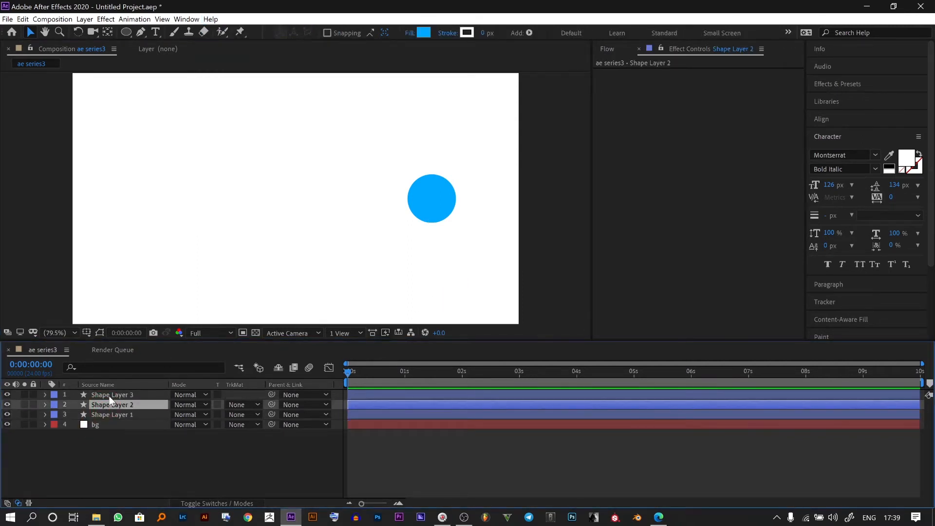
pyautogui.click(110, 396)
pyautogui.moveTo(7, 394); pyautogui.dragTo(4, 414)
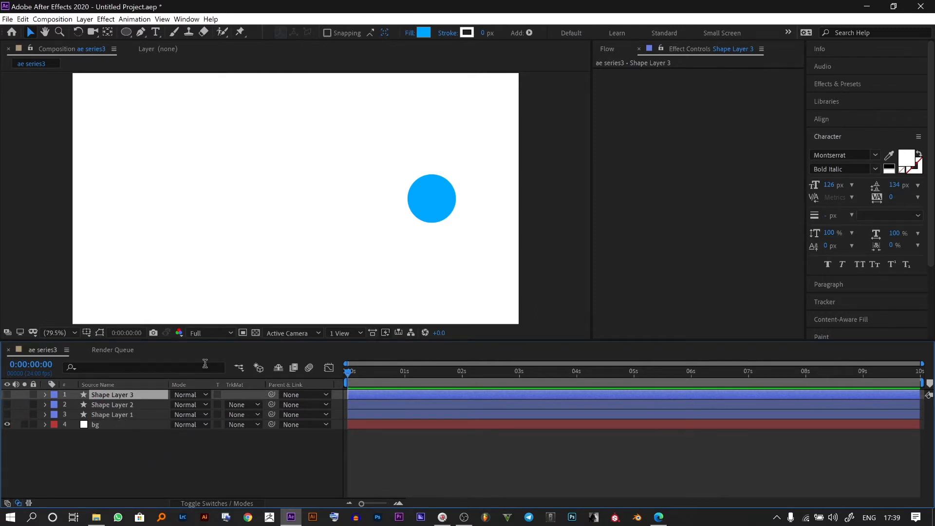
# Step: Set the composition preview resolution to Quarter
pyautogui.scroll(-2, 285, 203)
pyautogui.scroll(2, 284, 203)
pyautogui.scroll(-2, 285, 204)
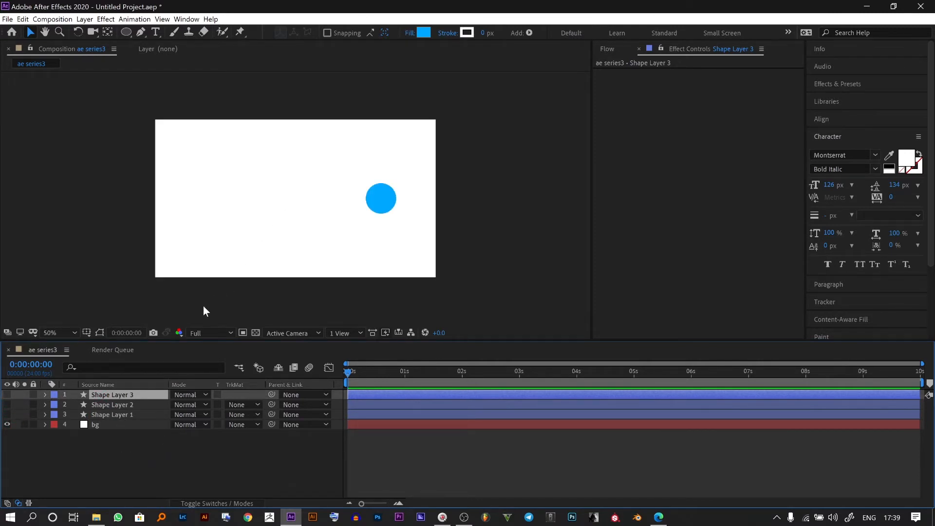
pyautogui.click(192, 334)
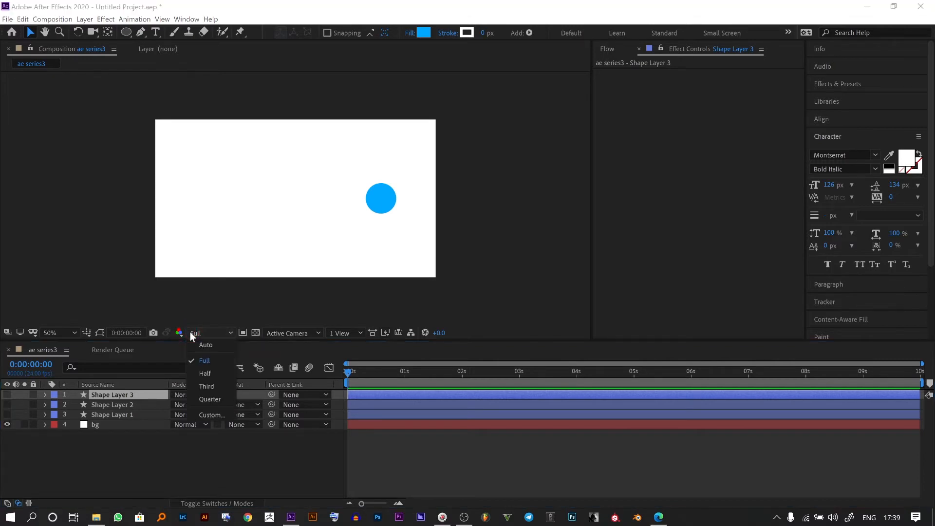
pyautogui.click(215, 401)
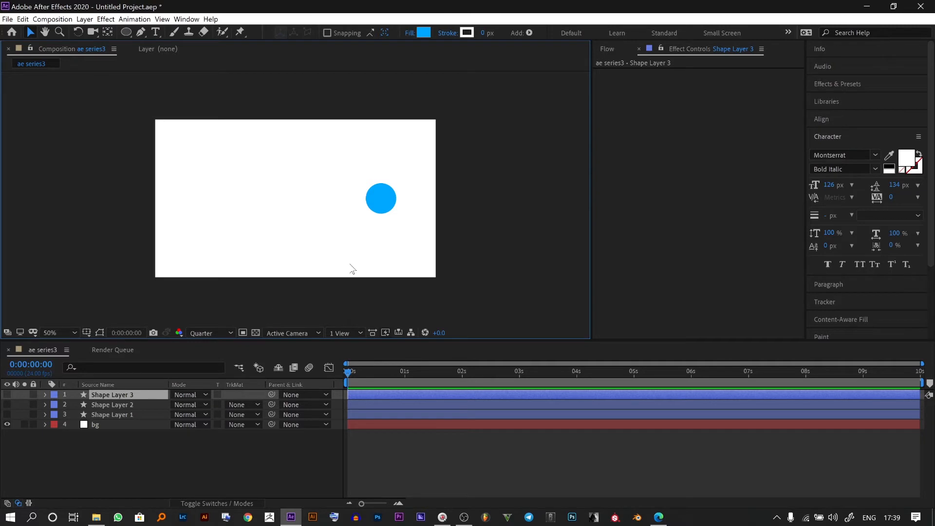
pyautogui.press('.')
pyautogui.press(',')
# Step: Set the preview resolution back to Full and the magnification to Fit up to 100%
pyautogui.click(214, 329)
pyautogui.click(220, 361)
pyautogui.click(53, 332)
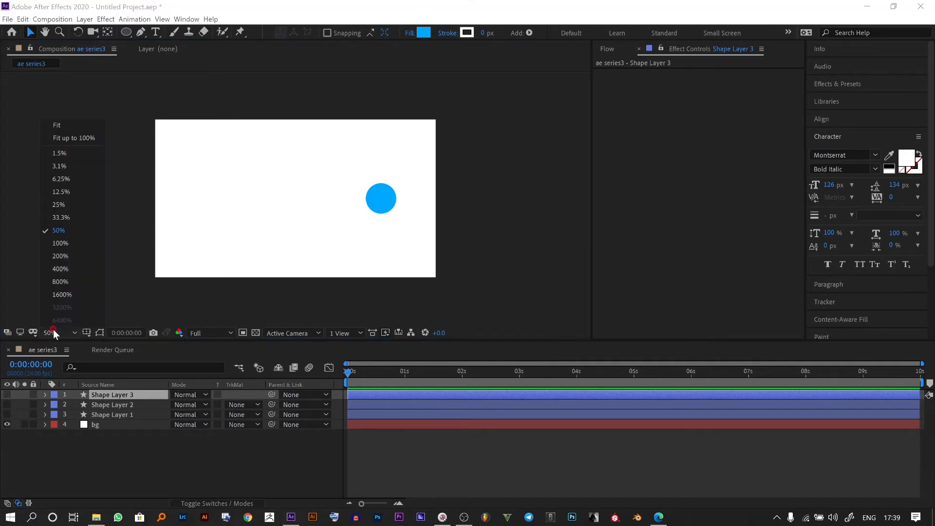
pyautogui.click(69, 143)
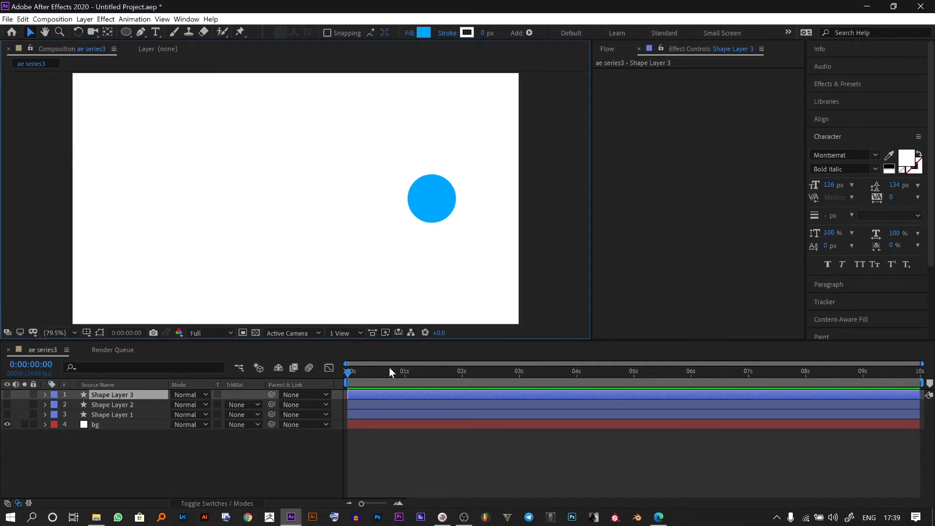
# Step: Make the three shape layers visible again, move the current time to 0:00:04:23, and deselect all layers
pyautogui.moveTo(6, 415); pyautogui.dragTo(7, 395)
pyautogui.moveTo(347, 369); pyautogui.dragTo(632, 375)
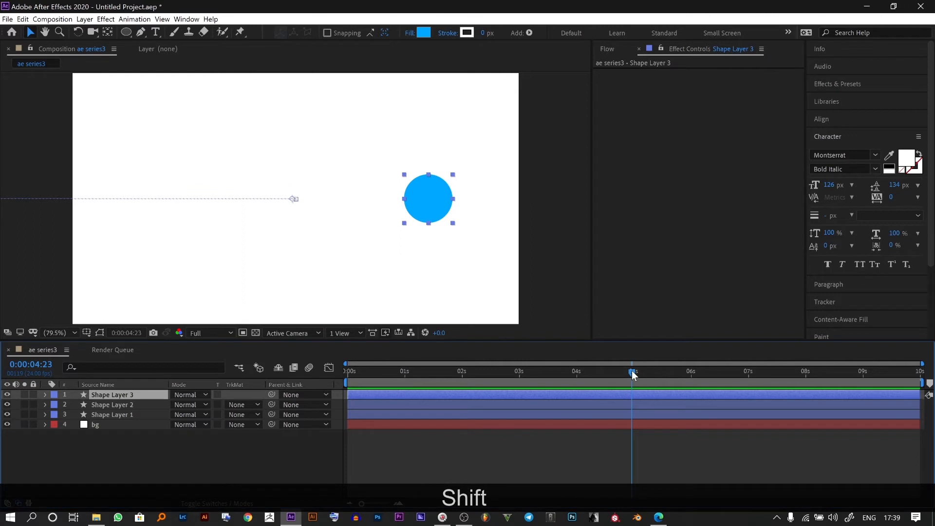
pyautogui.click(115, 472)
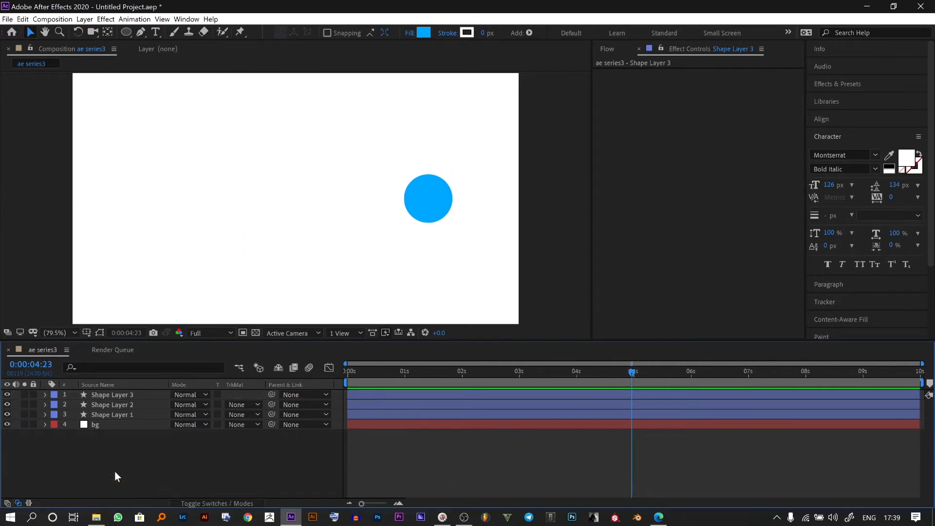
# Step: Pre-compose Shape Layer 1 into a new composition named Shape Layer 1 Comp 1, moving all attributes into it
pyautogui.click(128, 415)
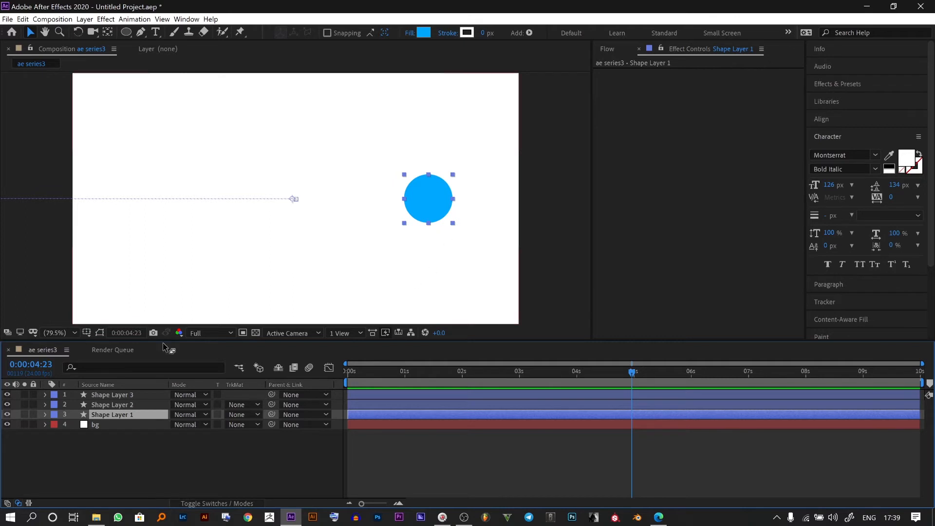
pyautogui.rightClick(127, 414)
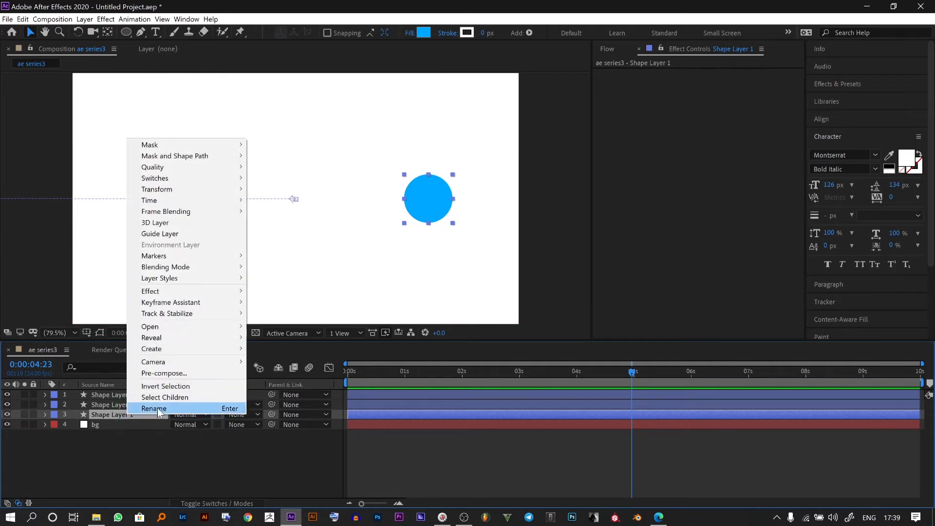
pyautogui.rightClick(101, 416)
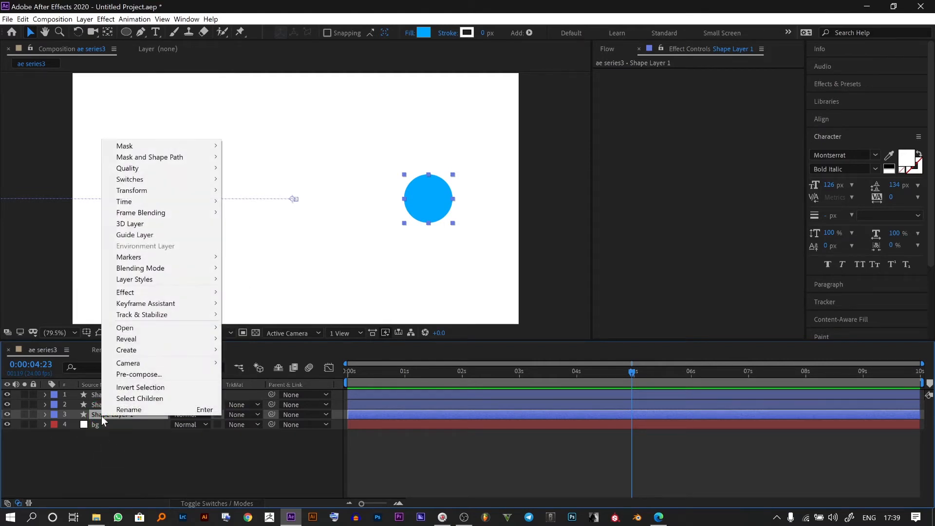
pyautogui.click(124, 445)
pyautogui.click(135, 414)
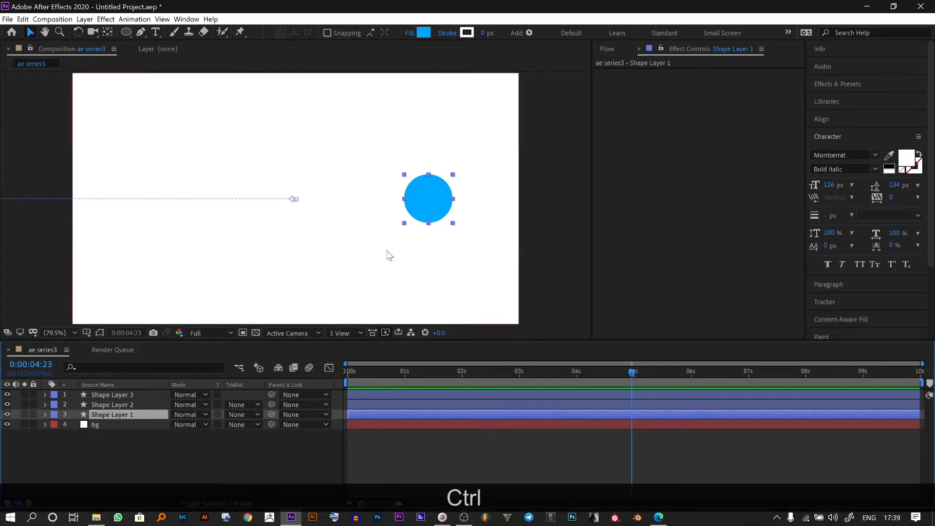
pyautogui.rightClick(148, 417)
pyautogui.click(173, 375)
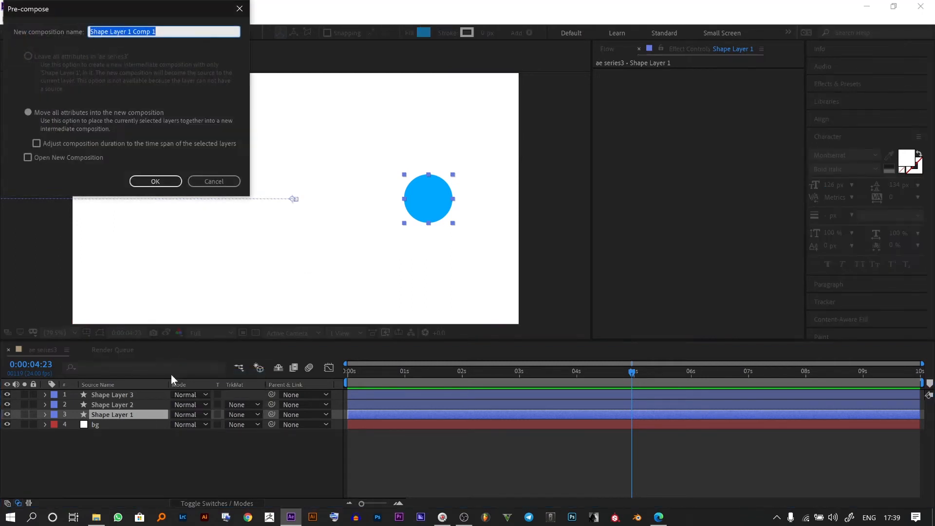
pyautogui.click(148, 181)
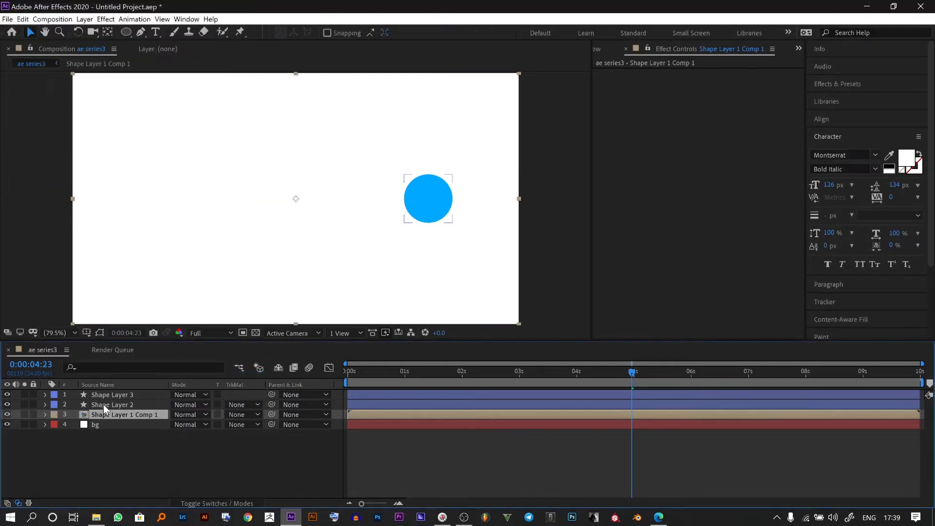
# Step: Pre-compose Shape Layer 2 and Shape Layer 3 separately as Shape Layer 2 Comp 1 and Shape Layer 3 Comp 1
pyautogui.rightClick(103, 404)
pyautogui.click(150, 361)
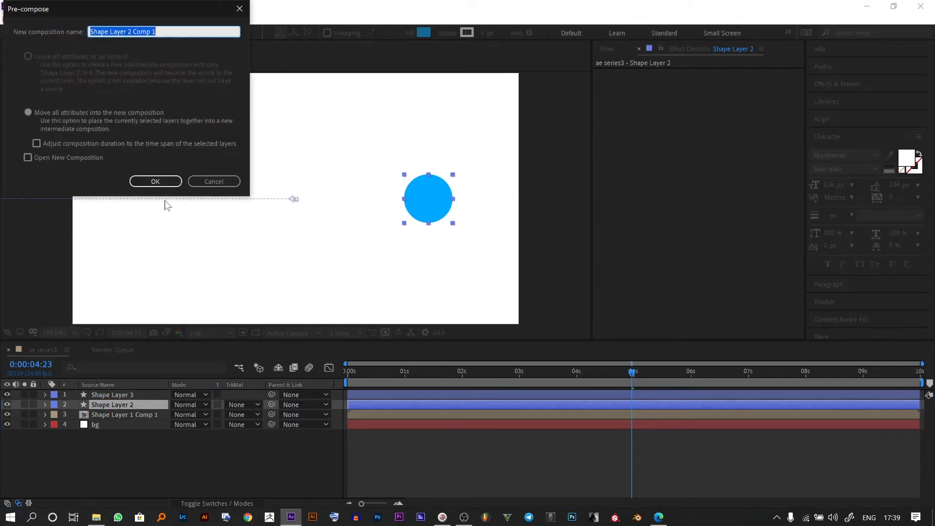
pyautogui.click(159, 182)
pyautogui.rightClick(110, 398)
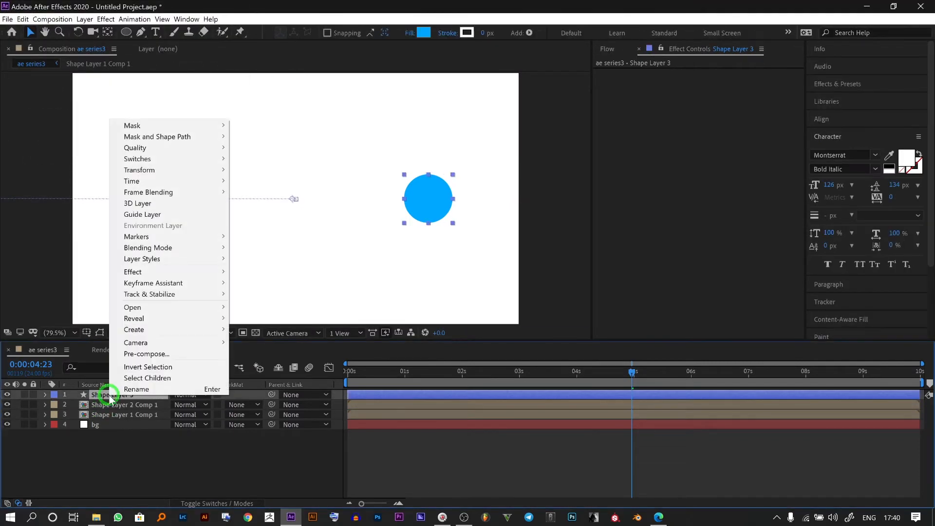
pyautogui.click(156, 356)
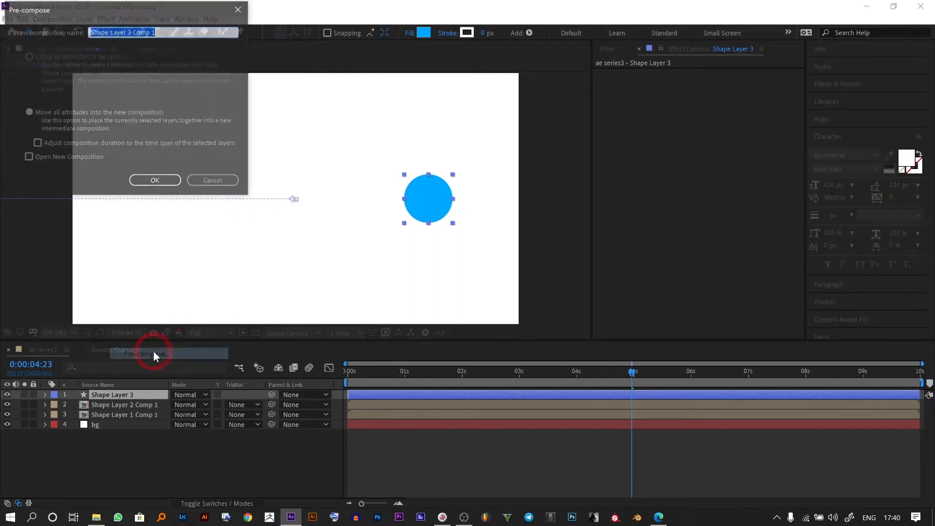
pyautogui.click(156, 181)
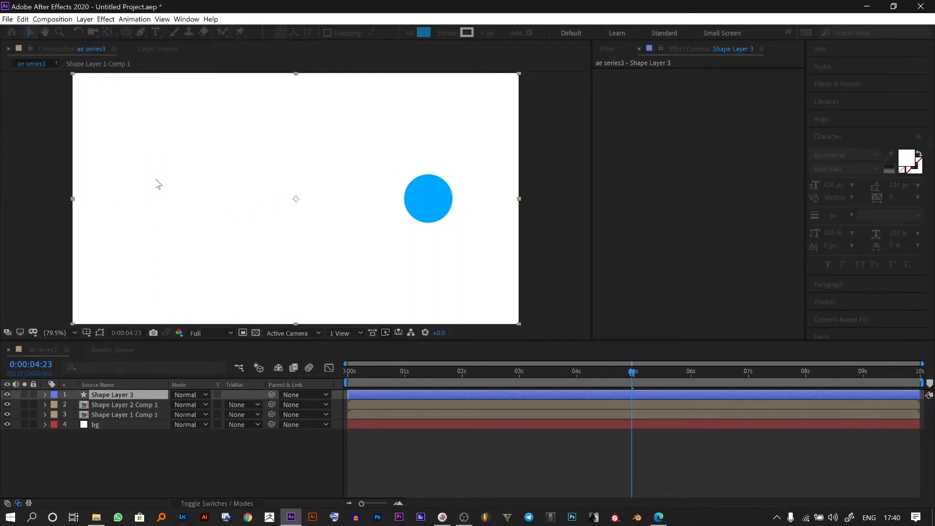
pyautogui.click(158, 483)
# Step: Move Shape Layer 1 Comp 1 straight below the middle circle and Shape Layer 3 Comp 1 straight above it
pyautogui.click(136, 407)
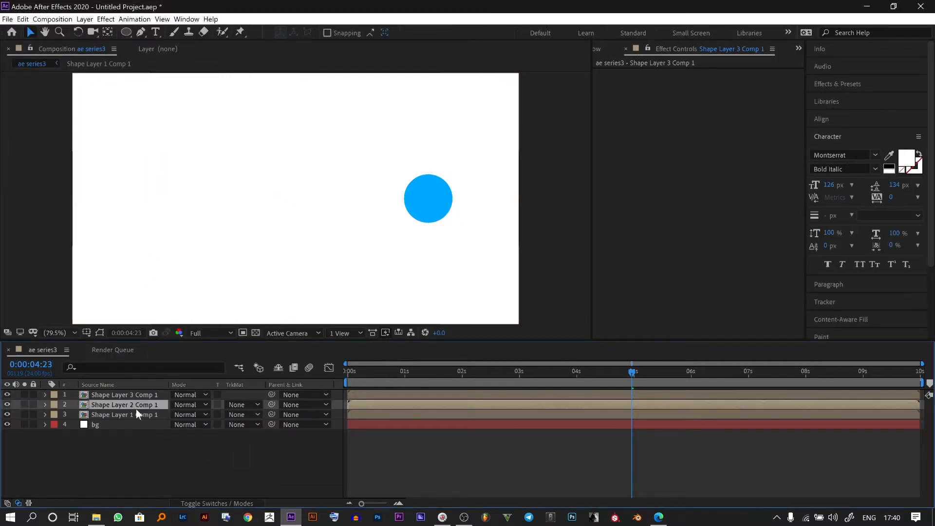
pyautogui.click(134, 414)
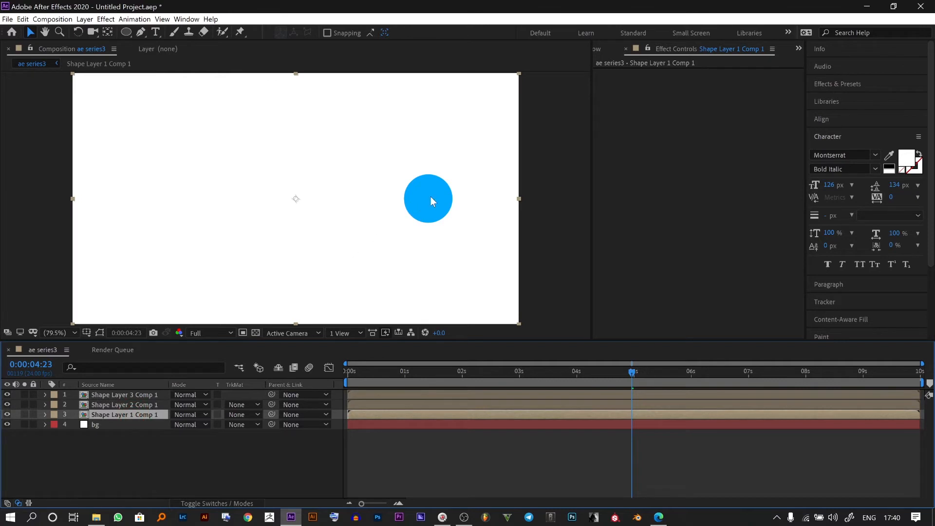
pyautogui.moveTo(430, 197); pyautogui.dragTo(432, 289)
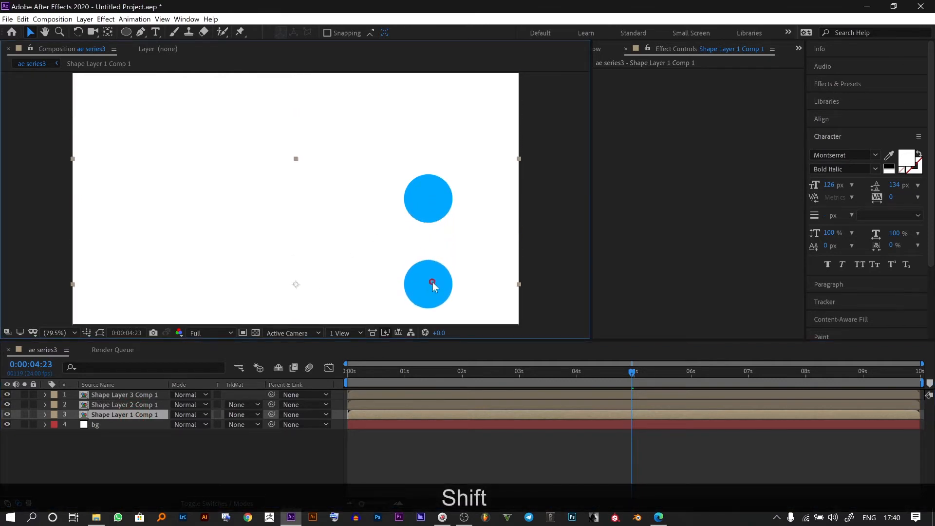
pyautogui.click(112, 406)
pyautogui.click(106, 395)
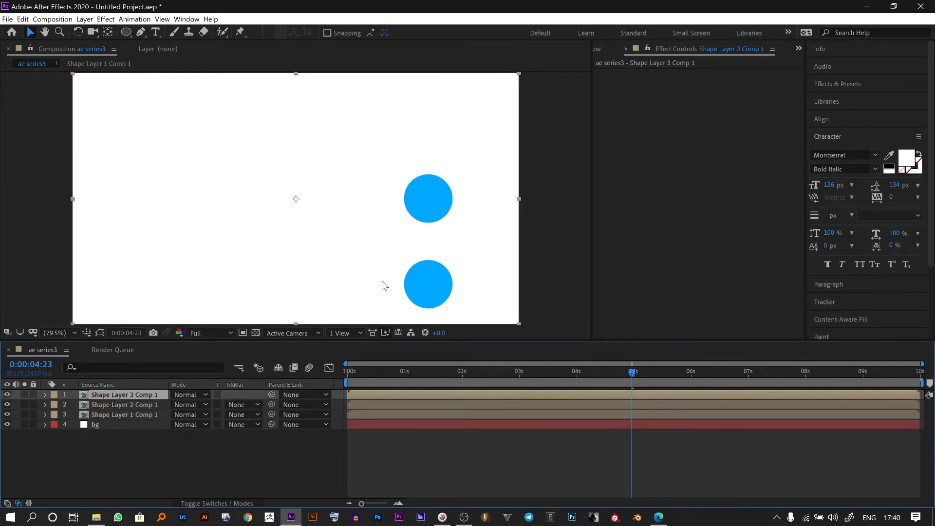
pyautogui.moveTo(440, 200); pyautogui.dragTo(446, 112)
# Step: Preview the three circles' animation from the start and move the current time to 0:00:04:00
pyautogui.moveTo(631, 377); pyautogui.dragTo(2, 420)
pyautogui.press('space')
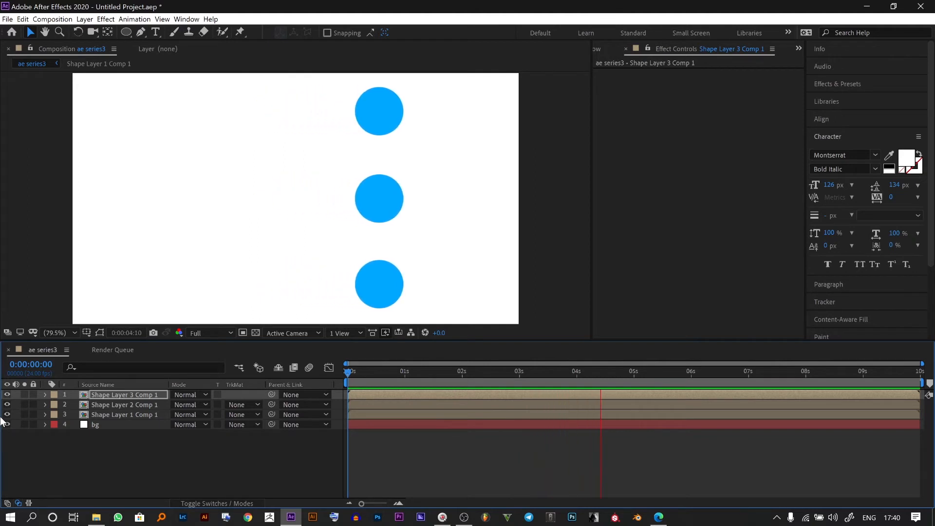
pyautogui.moveTo(350, 373); pyautogui.dragTo(577, 371)
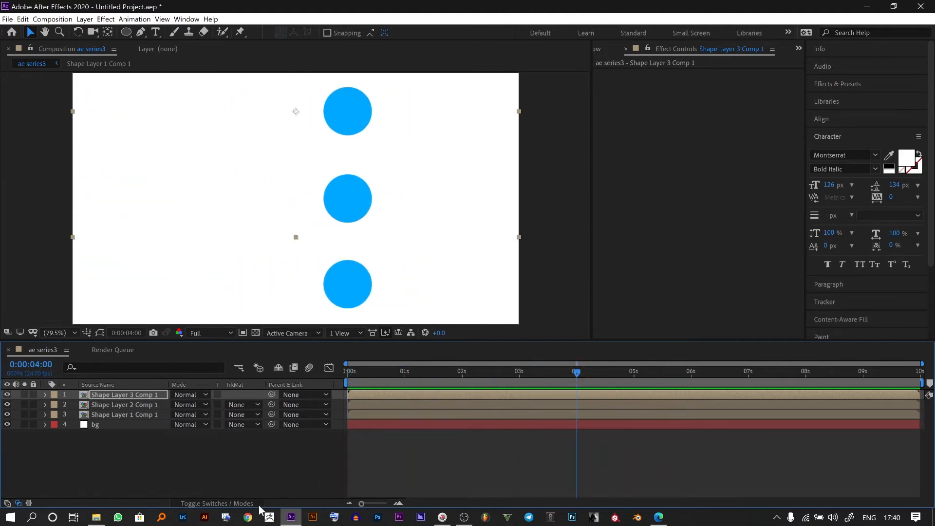
# Step: Check the pre-composed layers for keyframes, return the current time to 0:00:00:00, and deselect all layers
pyautogui.press('u')
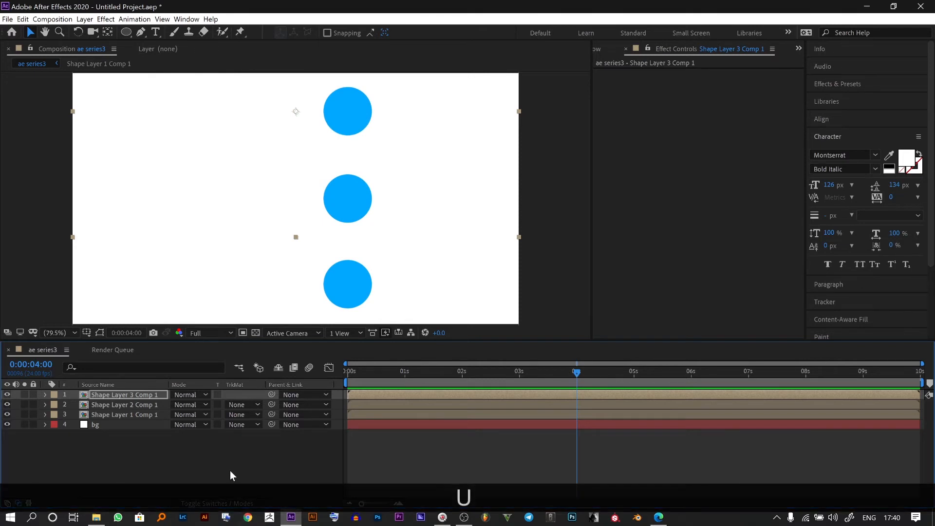
pyautogui.moveTo(189, 452); pyautogui.dragTo(129, 383)
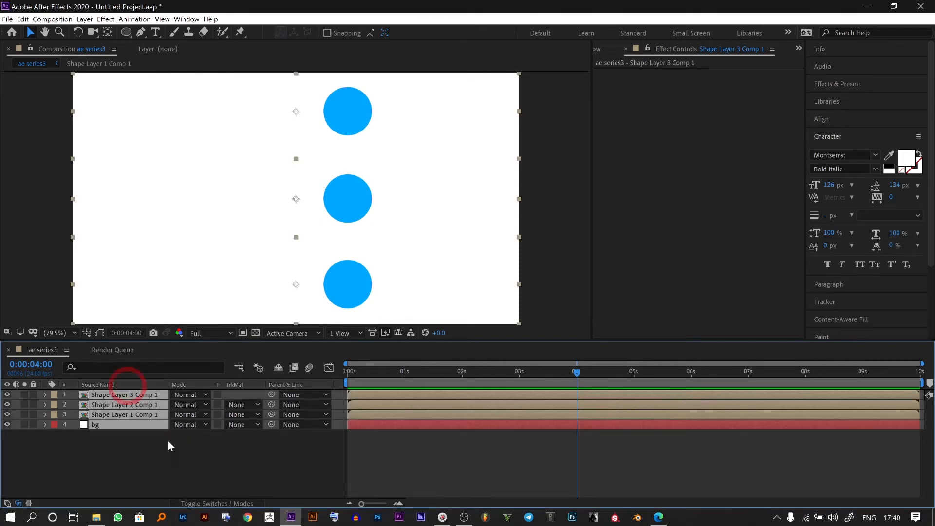
pyautogui.click(174, 458)
pyautogui.moveTo(147, 417); pyautogui.dragTo(146, 363)
pyautogui.moveTo(577, 375); pyautogui.dragTo(190, 431)
pyautogui.click(149, 472)
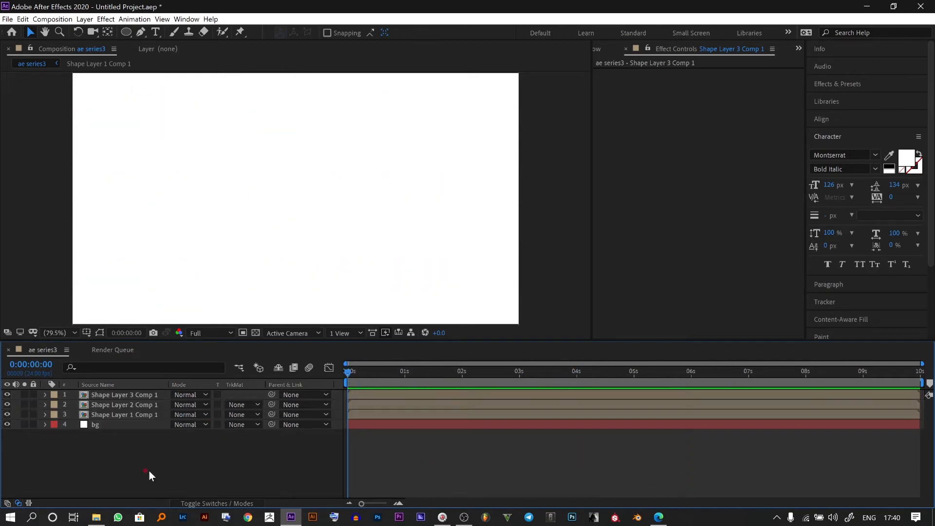
# Step: Open Shape Layer 1 Comp 1 and reveal the position keyframes of Shape Layer 1
pyautogui.click(113, 417)
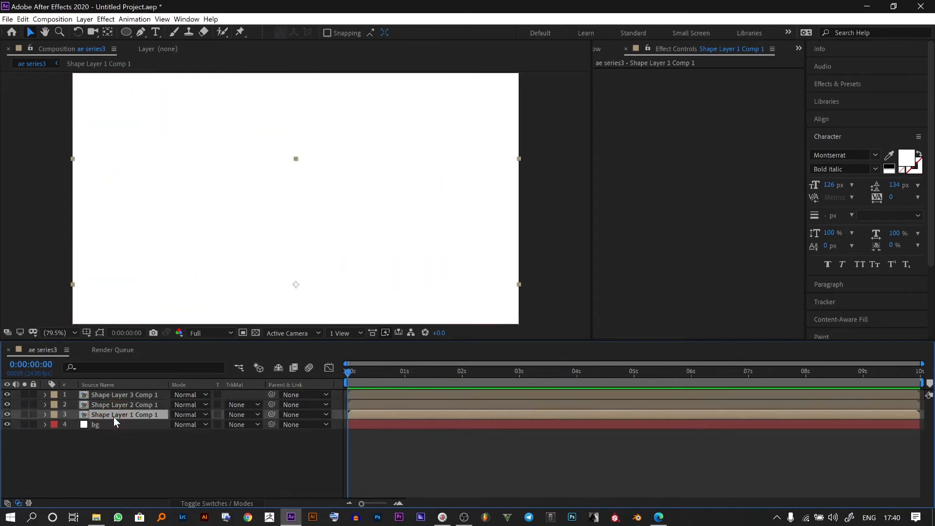
pyautogui.doubleClick(89, 416)
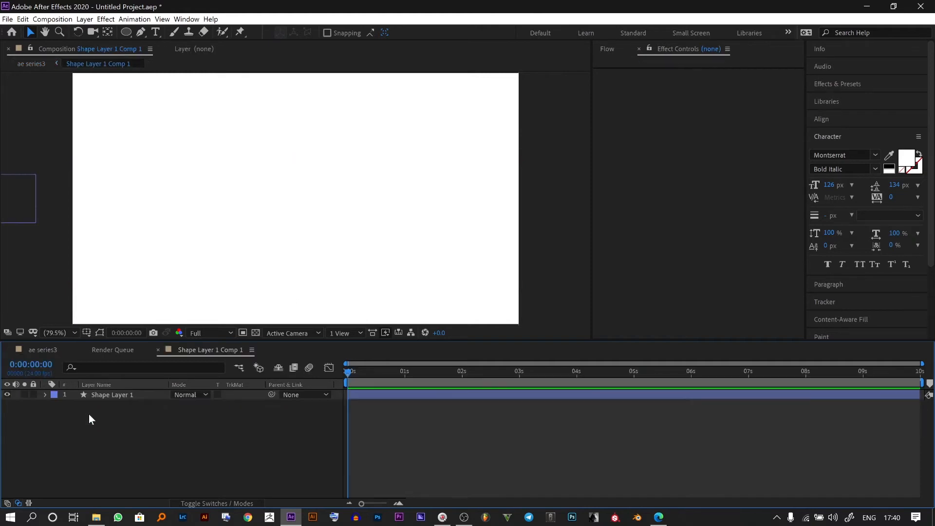
pyautogui.click(138, 395)
pyautogui.press('u')
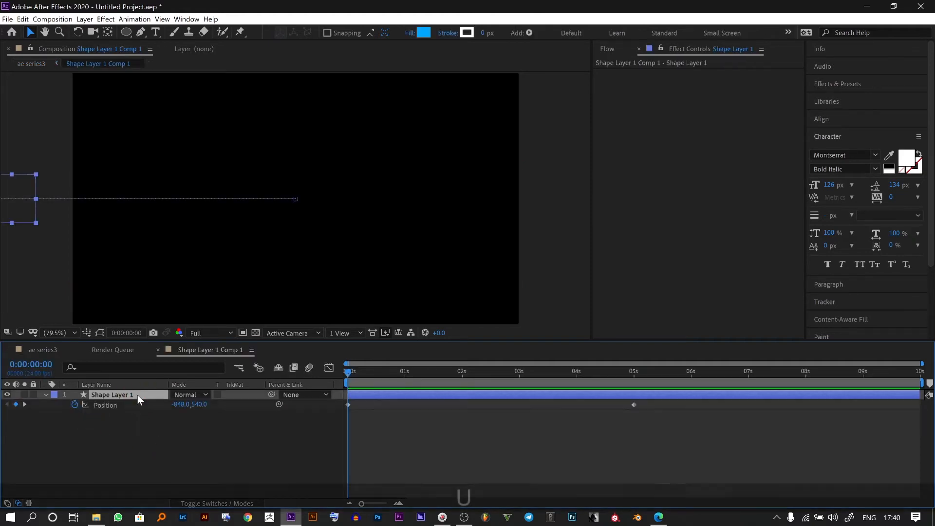
# Step: Apply Easy Ease to both position keyframes of Shape Layer 1 and preview the motion
pyautogui.moveTo(674, 453); pyautogui.dragTo(258, 383)
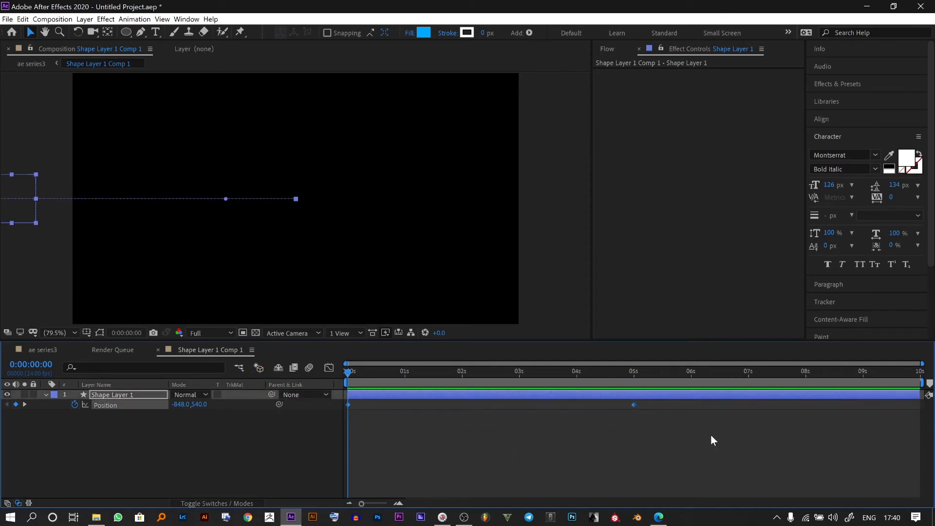
pyautogui.hotkey('alt', 'z')
pyautogui.hotkey('alt', 'z')
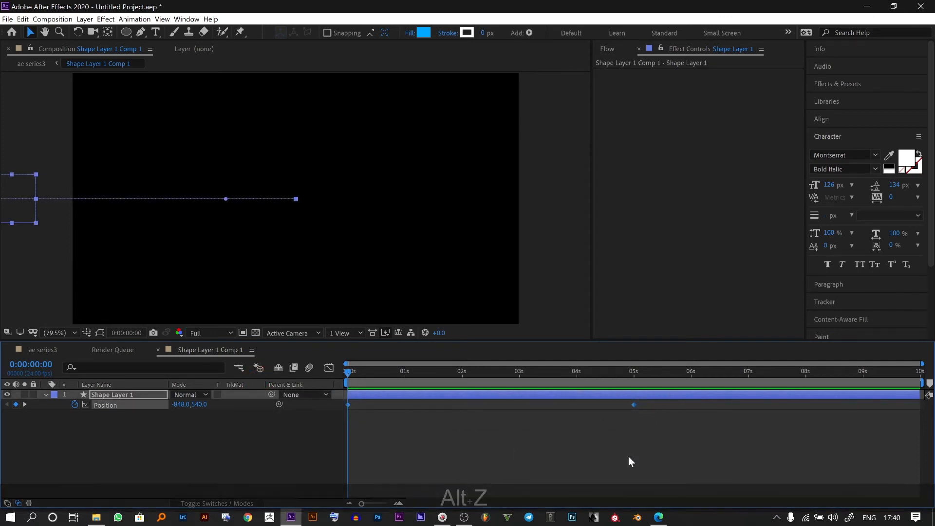
pyautogui.rightClick(634, 404)
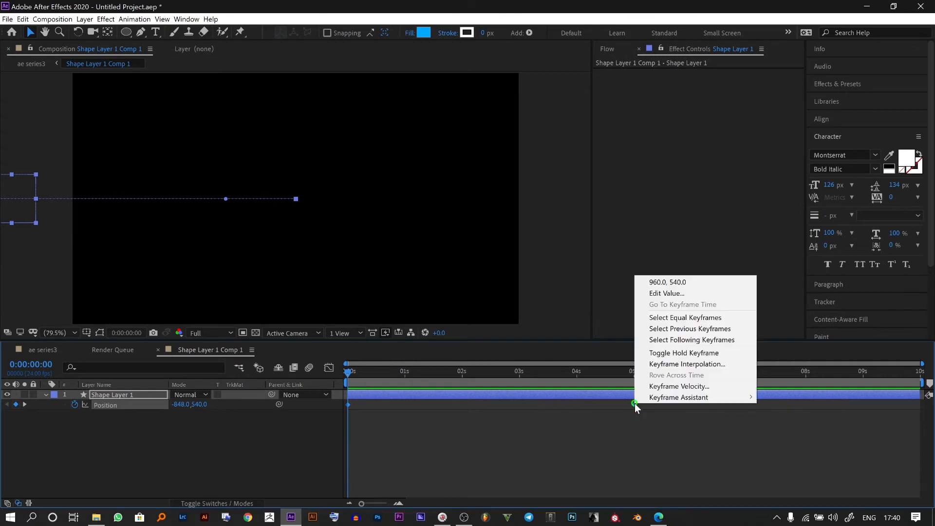
pyautogui.moveTo(726, 402)
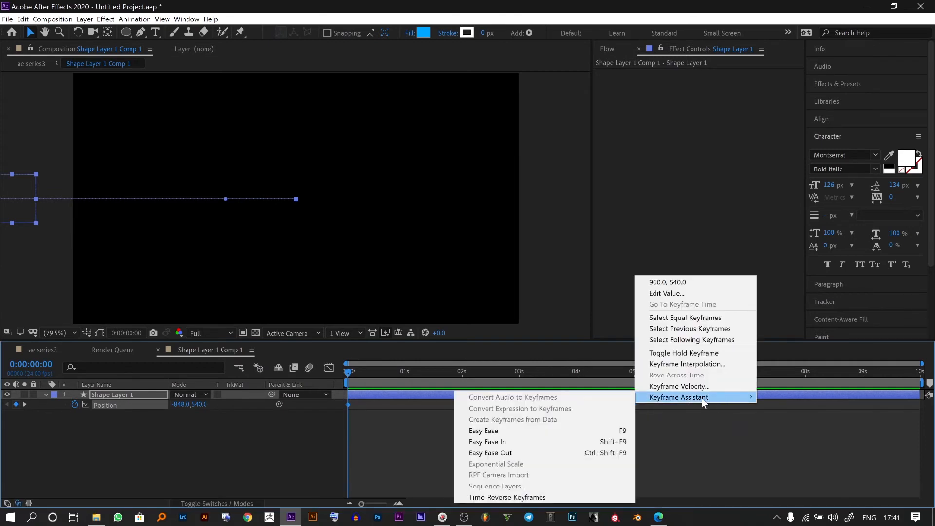
pyautogui.click(583, 433)
pyautogui.press('space')
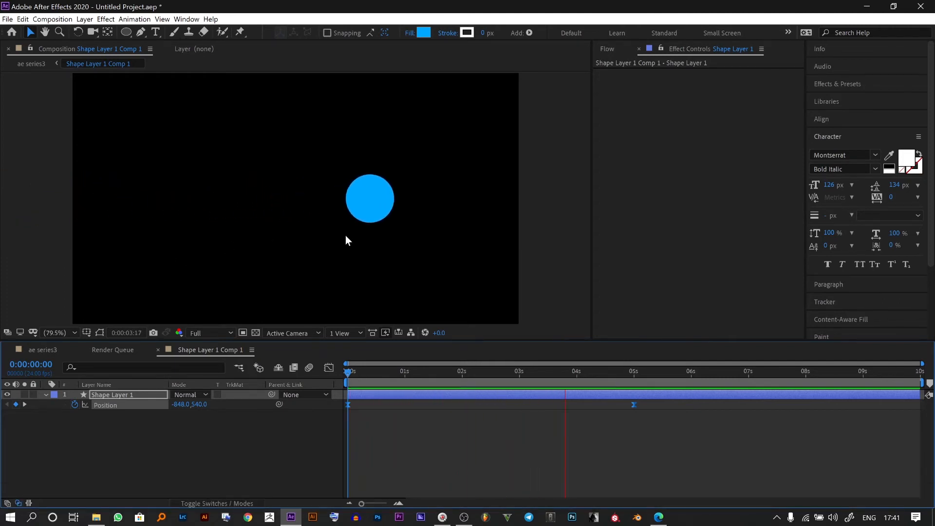
# Step: Return to the ae series3 composition and close the Render Queue
pyautogui.click(57, 350)
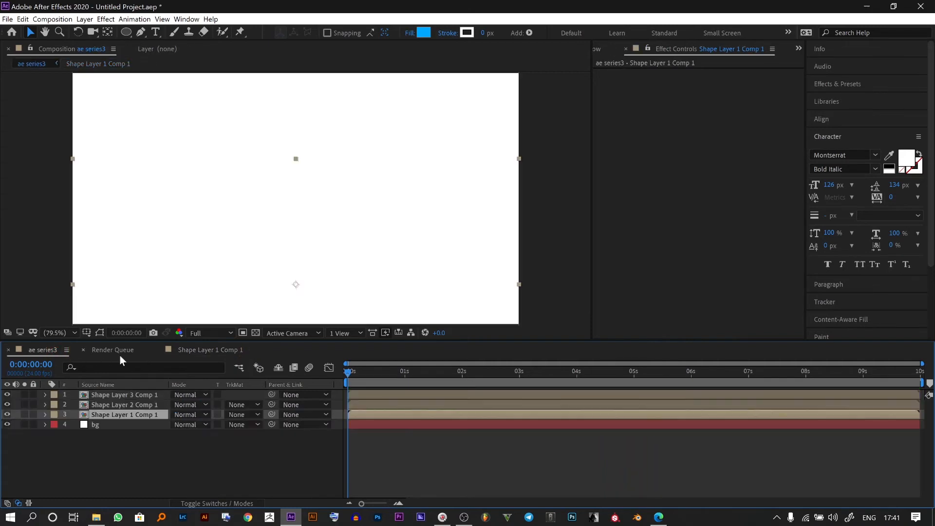
pyautogui.click(84, 350)
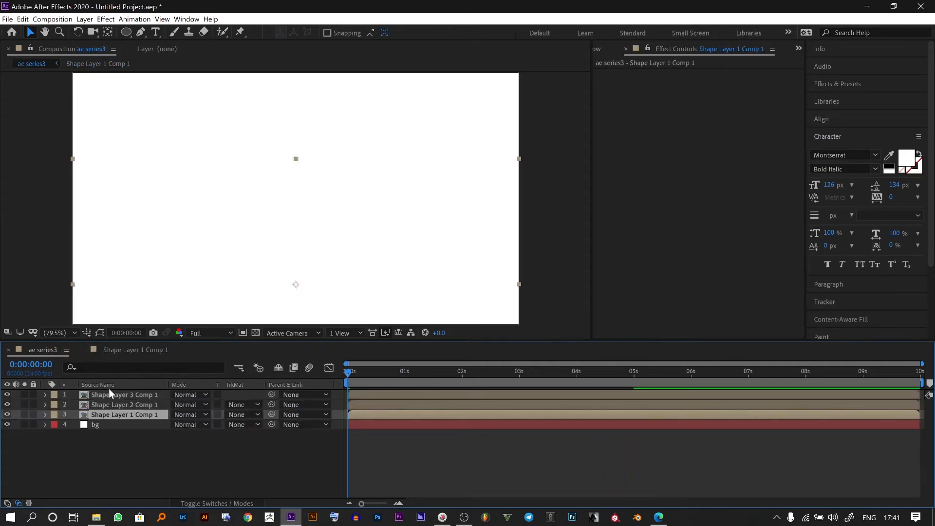
# Step: Go back to Shape Layer 1 Comp 1 and reapply Easy Ease to both position keyframes of Shape Layer 1
pyautogui.click(140, 351)
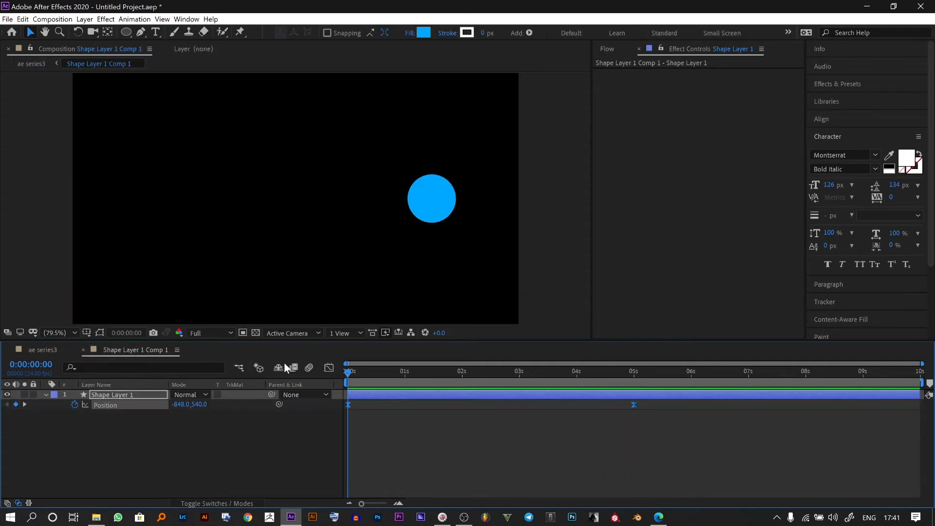
pyautogui.moveTo(723, 467); pyautogui.dragTo(293, 397)
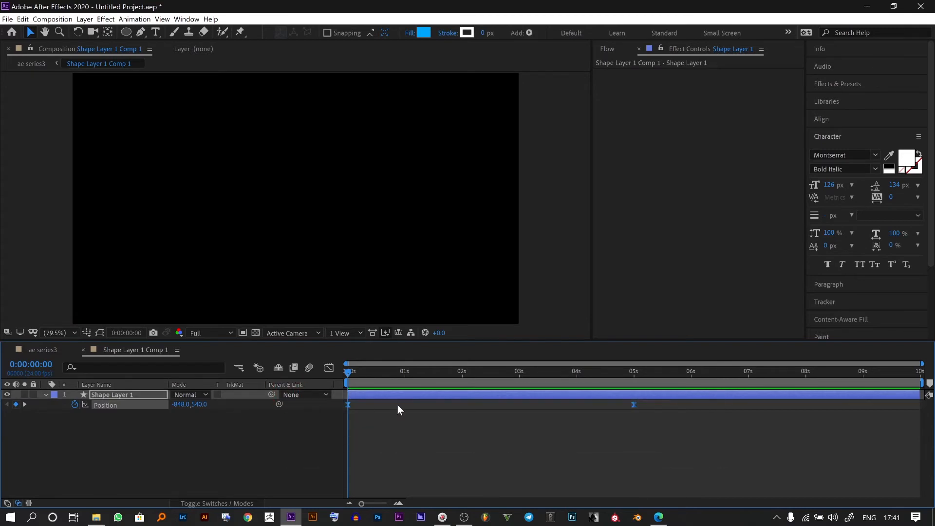
pyautogui.press('F9')
# Step: Return to ae series3, select Shape Layer 3 Comp 1, and briefly preview the composition
pyautogui.click(44, 351)
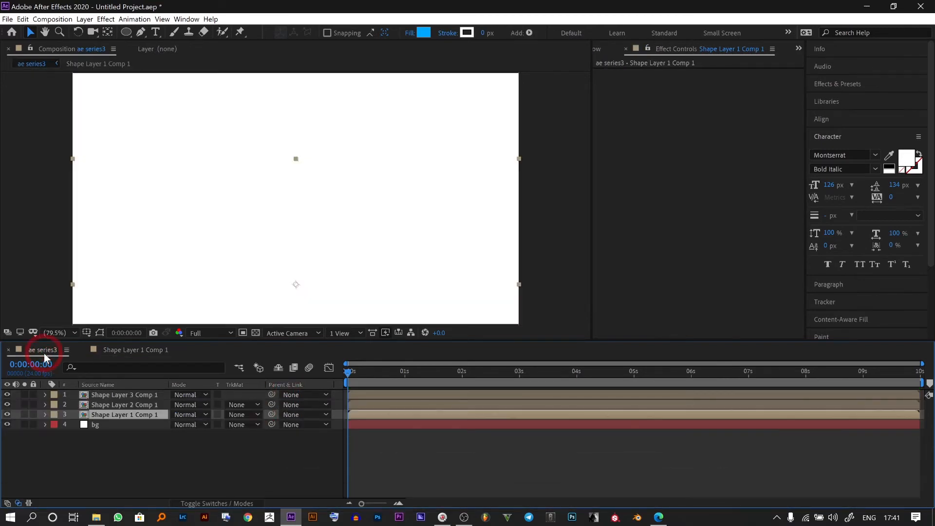
pyautogui.click(119, 397)
pyautogui.press('space')
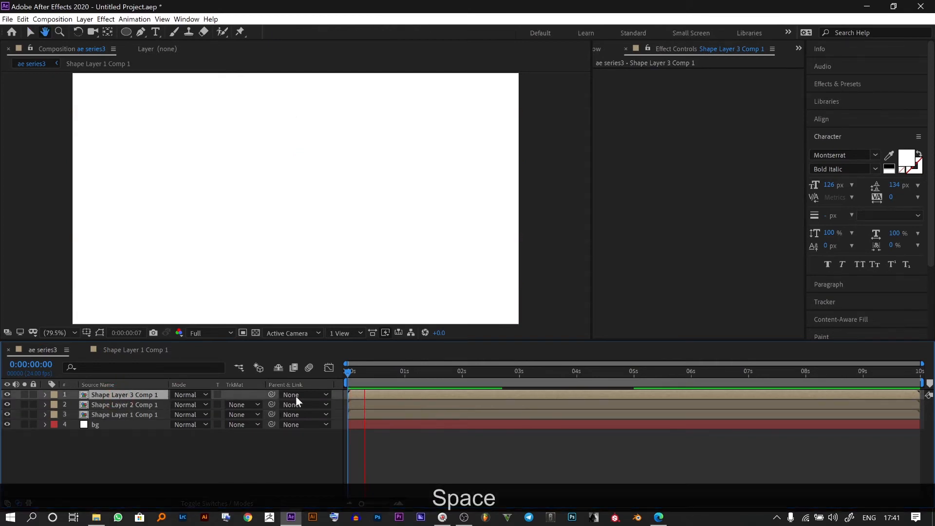
pyautogui.press('space')
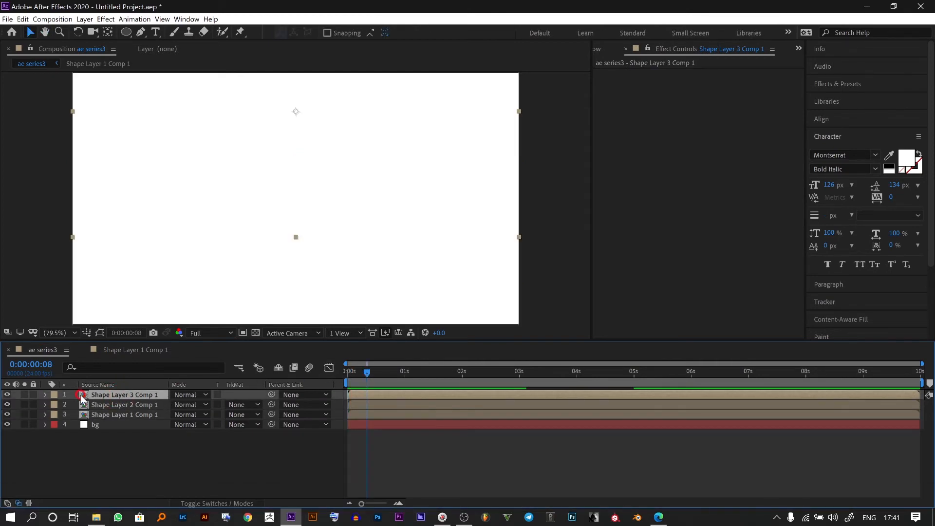
# Step: Open Shape Layer 3 Comp 1 and reveal the position keyframes of Shape Layer 3
pyautogui.doubleClick(82, 398)
pyautogui.click(134, 395)
pyautogui.press('u')
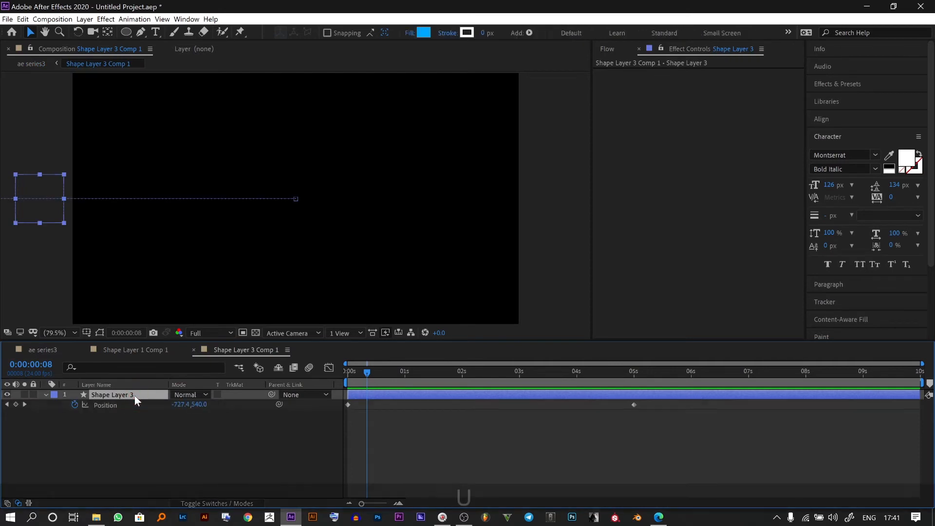
# Step: Apply Easy Ease to both position keyframes of Shape Layer 3 and preview ae series3 from the start
pyautogui.moveTo(734, 452); pyautogui.dragTo(286, 401)
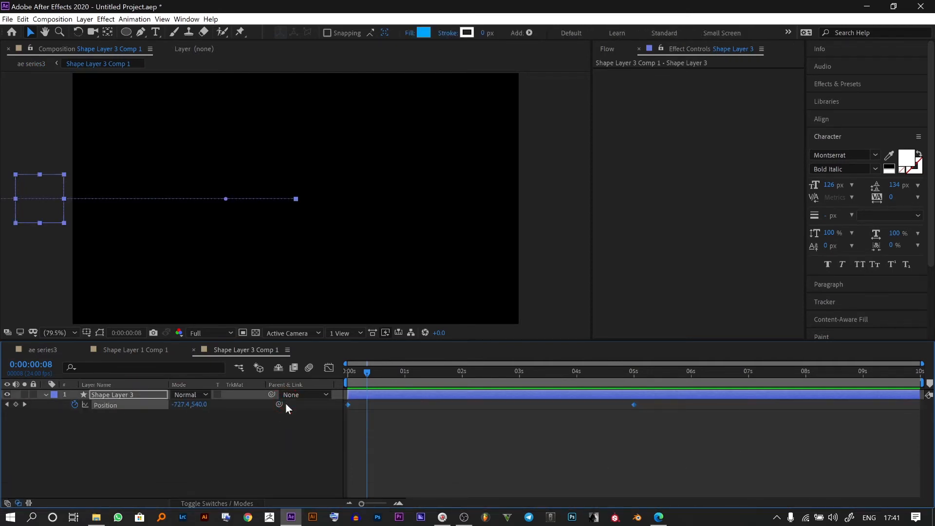
pyautogui.press('F9')
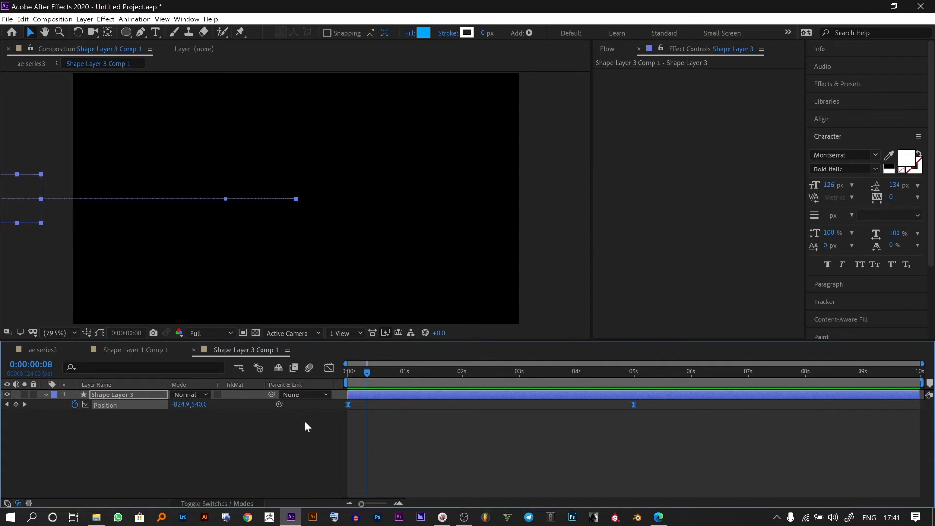
pyautogui.click(48, 346)
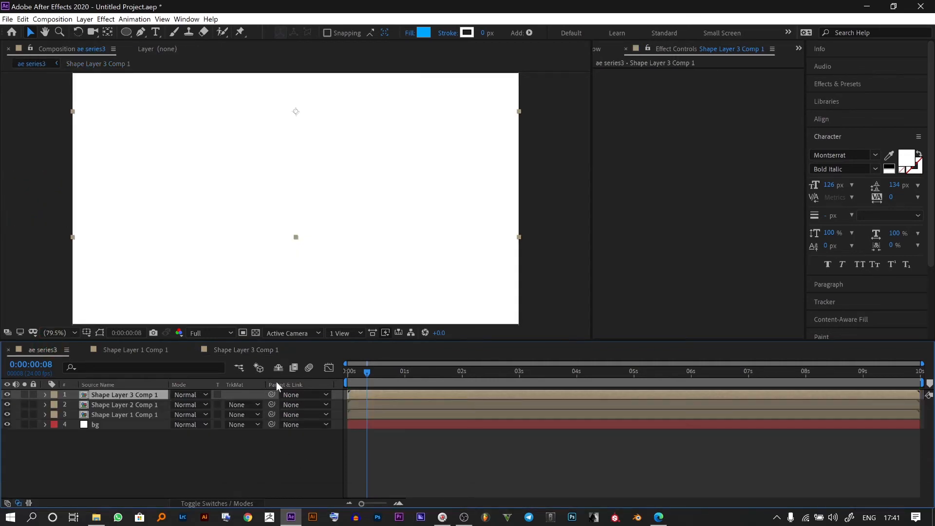
pyautogui.click(344, 374)
pyautogui.press('space')
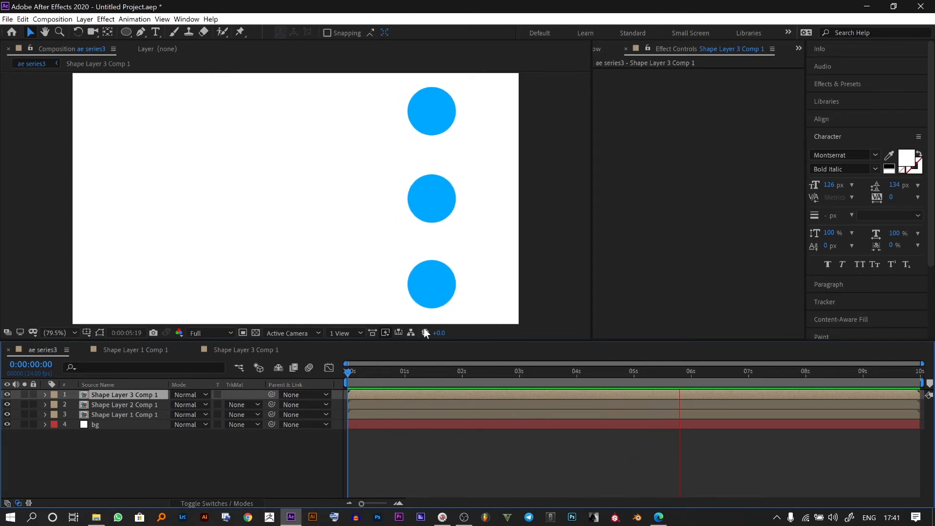
# Step: In Shape Layer 3's speed graph, select both position keyframes and pull the end keyframe's ease handle back to about 2.5 s
pyautogui.click(247, 352)
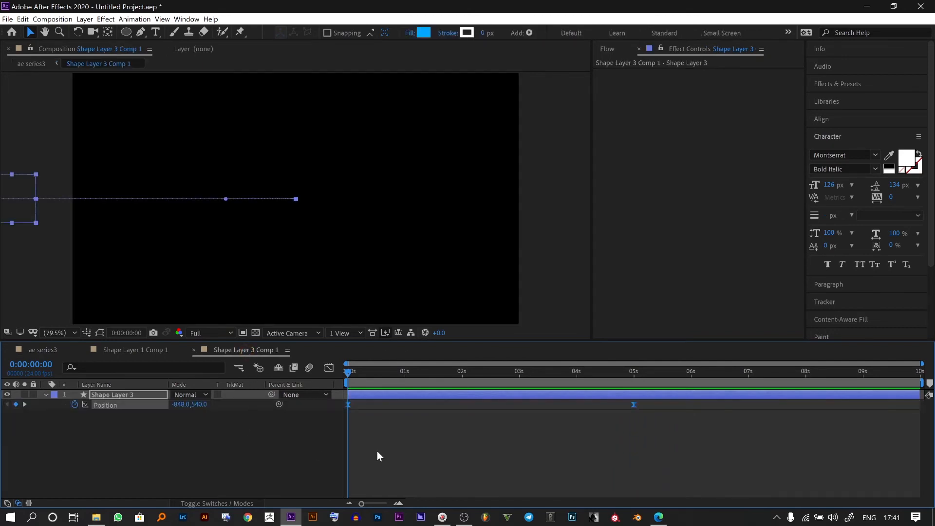
pyautogui.click(329, 372)
pyautogui.click(329, 371)
pyautogui.click(329, 371)
pyautogui.click(328, 372)
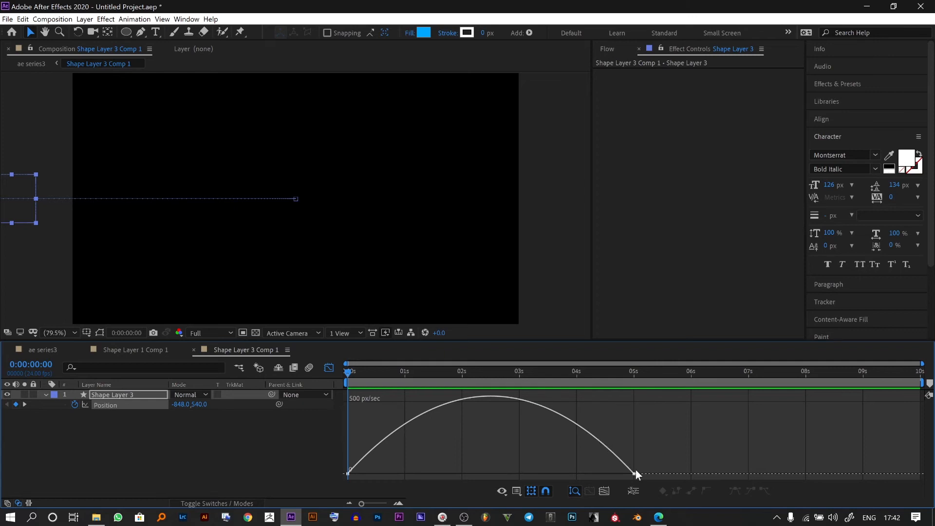
pyautogui.moveTo(703, 453); pyautogui.dragTo(240, 517)
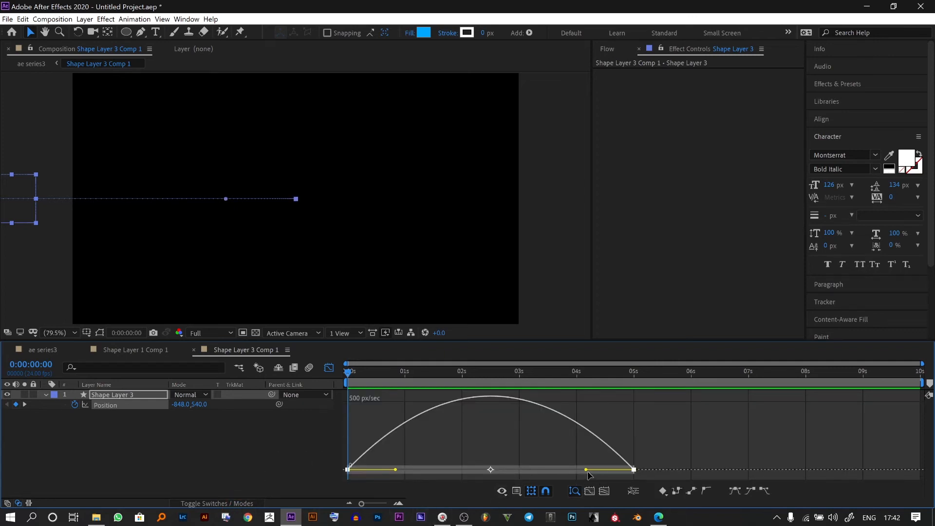
pyautogui.moveTo(586, 470); pyautogui.dragTo(451, 464)
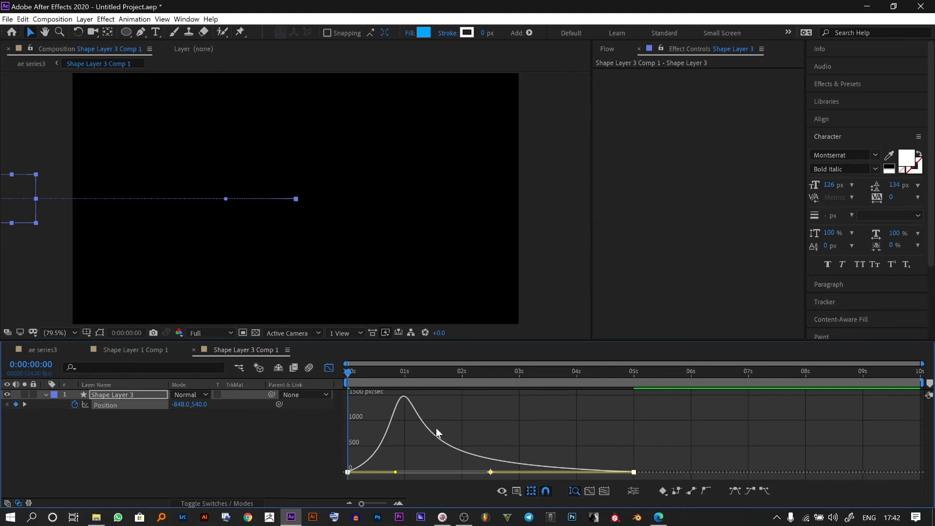
# Step: Return to ae series3 and preview the composition repeatedly, comparing the motion of the three circles
pyautogui.click(46, 351)
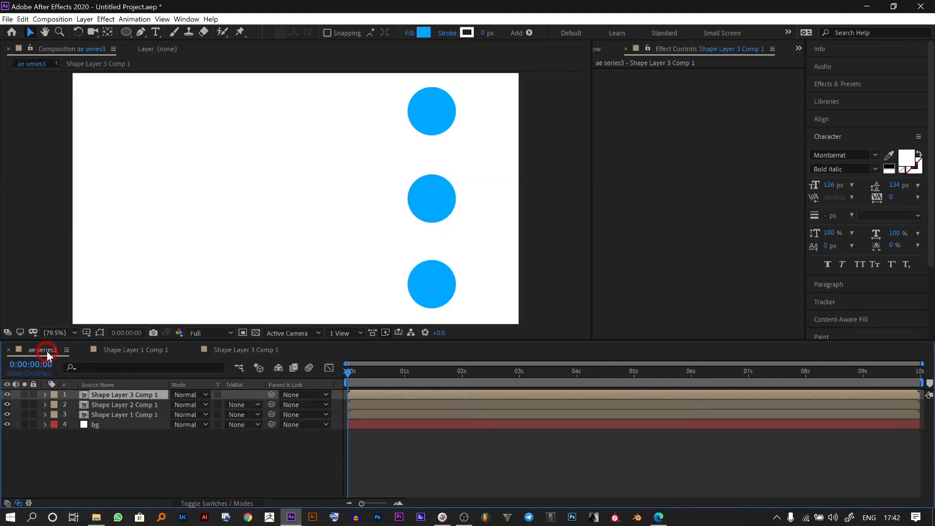
pyautogui.press('space')
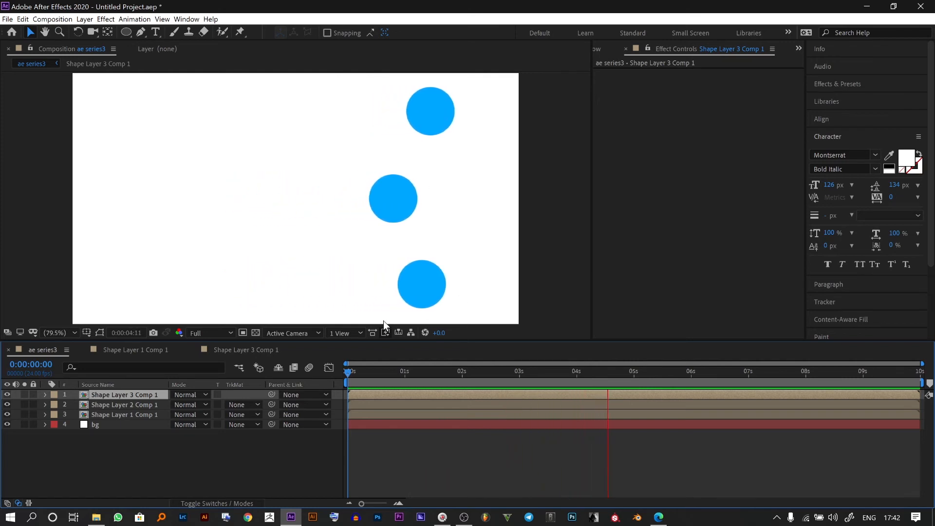
pyautogui.press('space')
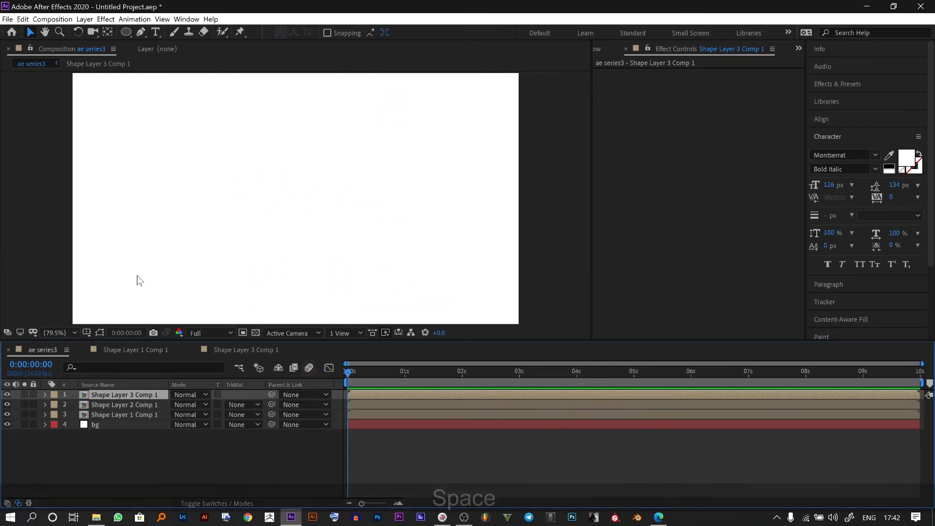
pyautogui.press('space')
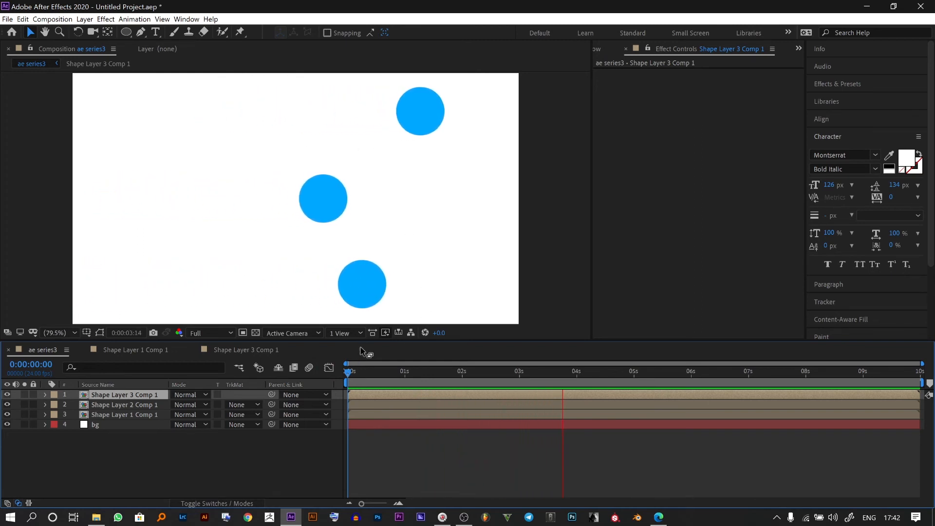
pyautogui.press('space')
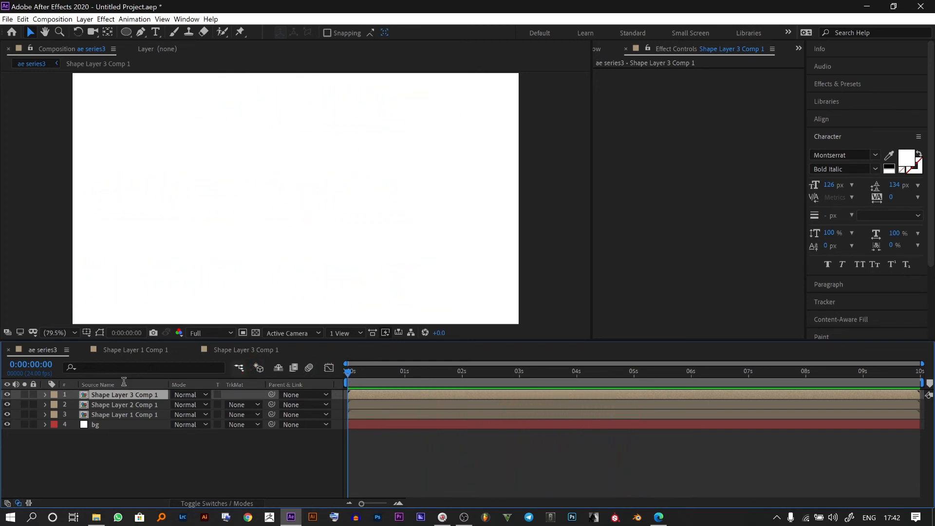
pyautogui.click(116, 406)
pyautogui.press('space')
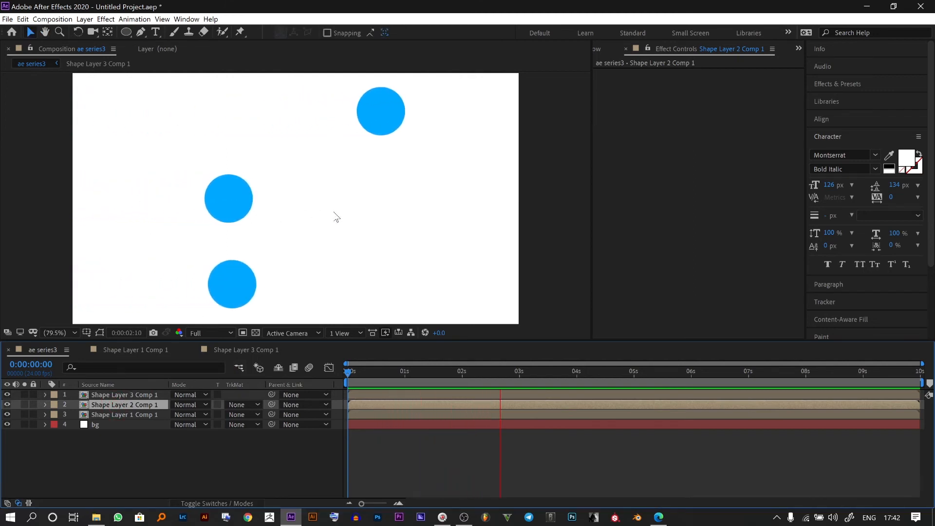
pyautogui.click(145, 414)
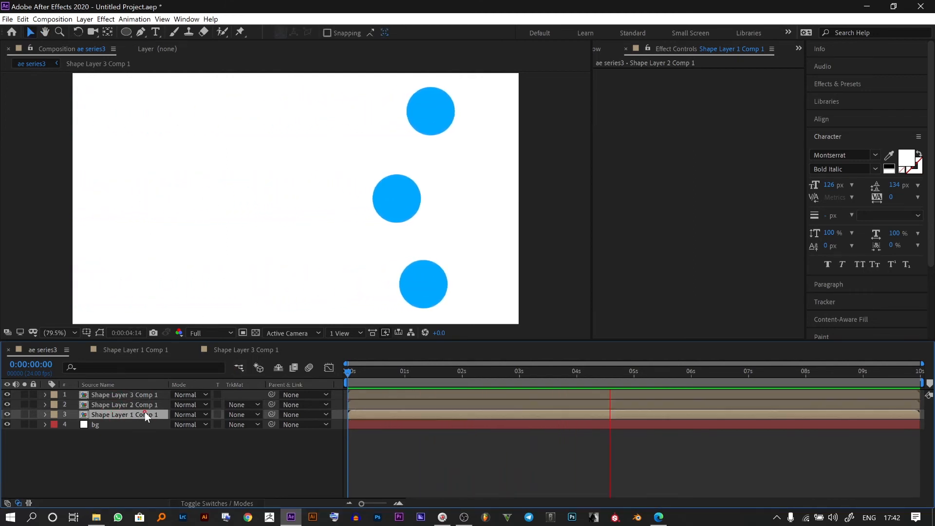
# Step: Open Shape Layer 2 Comp 1 and apply Easy Ease to both position keyframes of Shape Layer 2
pyautogui.doubleClick(84, 404)
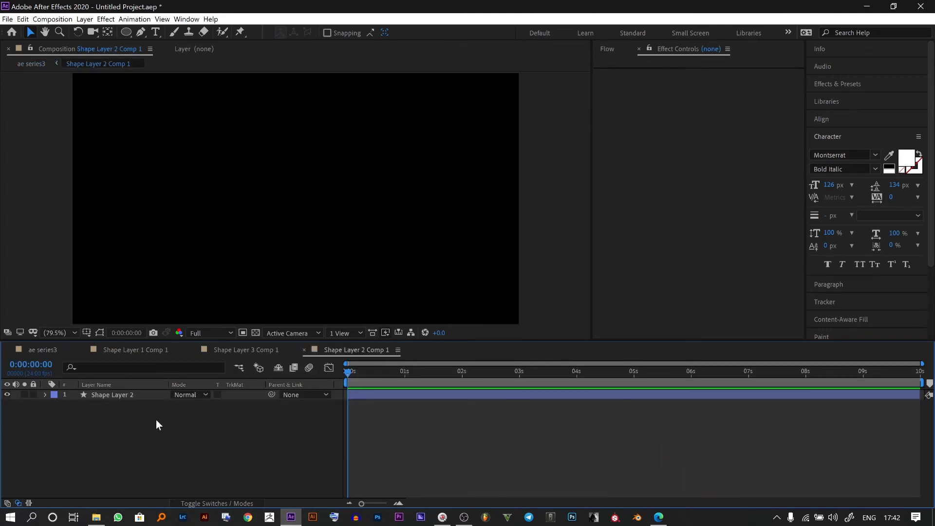
pyautogui.press('u')
pyautogui.moveTo(735, 472); pyautogui.dragTo(238, 392)
pyautogui.press('F9')
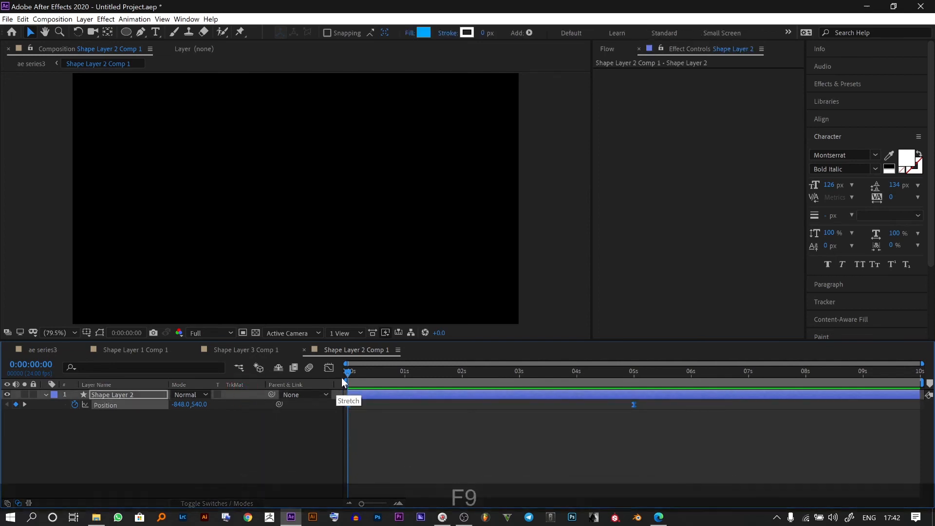
# Step: Show Shape Layer 2's speed graph in the Graph Editor and select both position keyframes in it
pyautogui.click(328, 368)
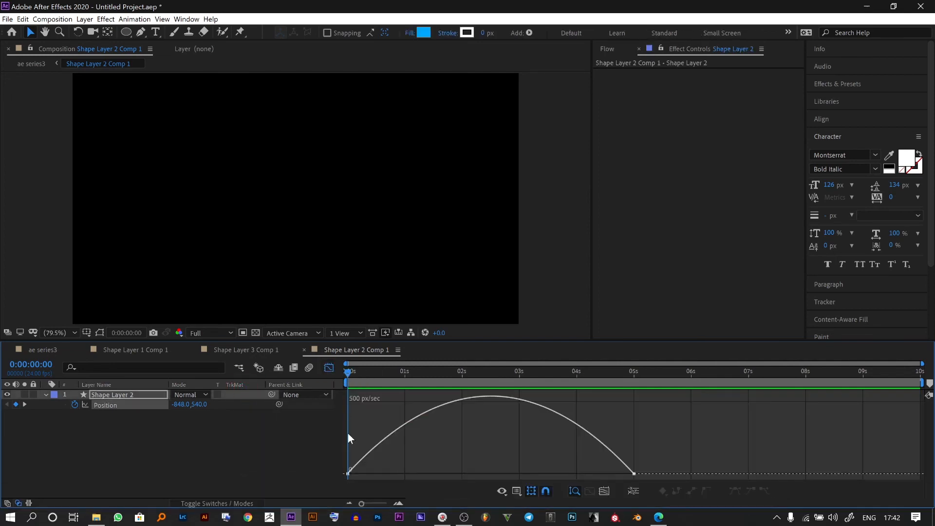
pyautogui.click(338, 464)
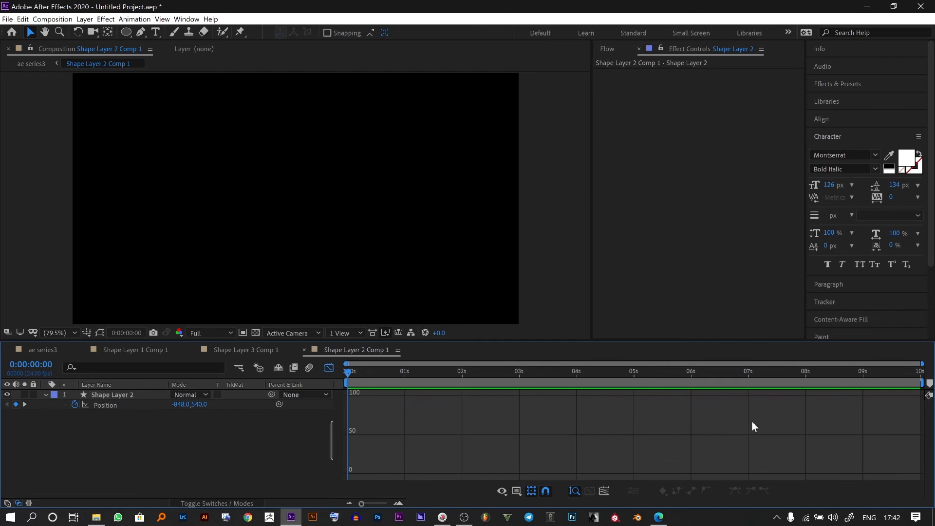
pyautogui.moveTo(771, 437); pyautogui.dragTo(128, 509)
pyautogui.click(323, 370)
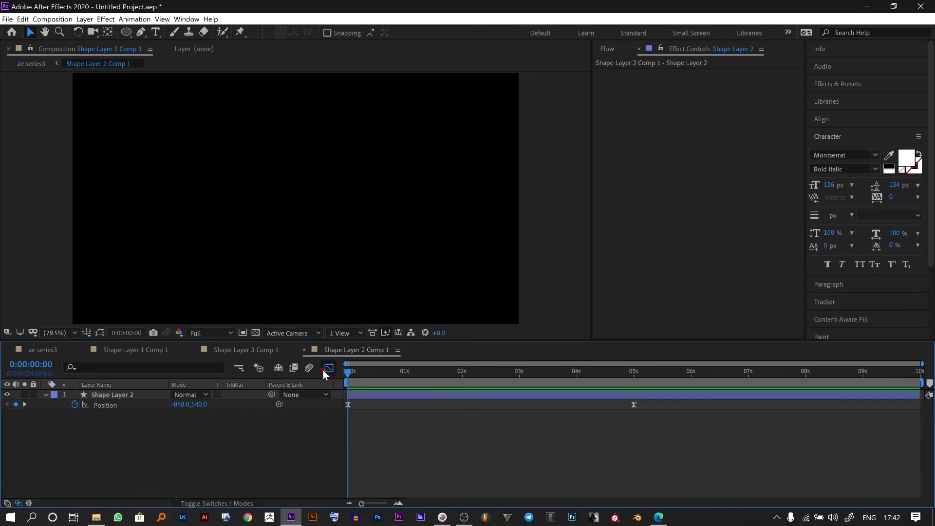
pyautogui.click(323, 370)
pyautogui.click(323, 370)
pyautogui.moveTo(671, 470)
pyautogui.mouseDown()
pyautogui.moveTo(270, 377)
pyautogui.moveTo(299, 378)
pyautogui.mouseUp()
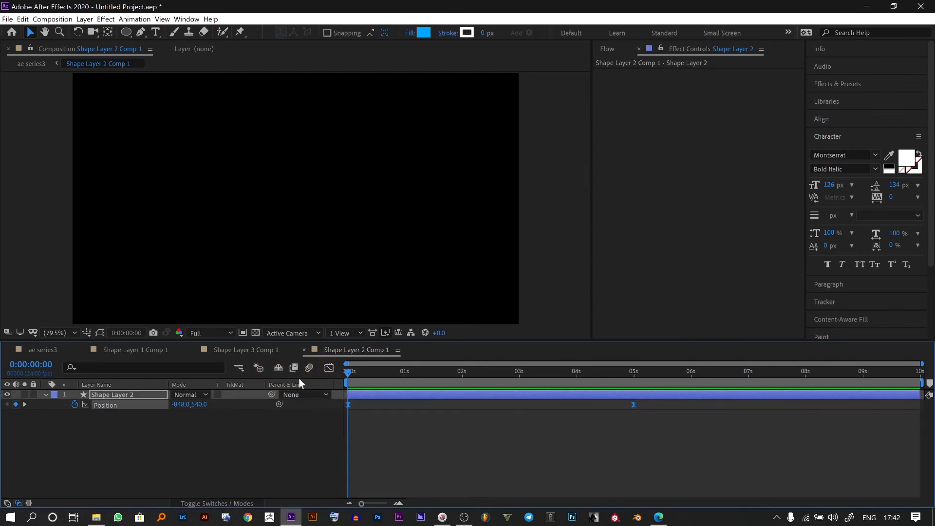
pyautogui.click(329, 369)
pyautogui.moveTo(655, 457); pyautogui.dragTo(304, 486)
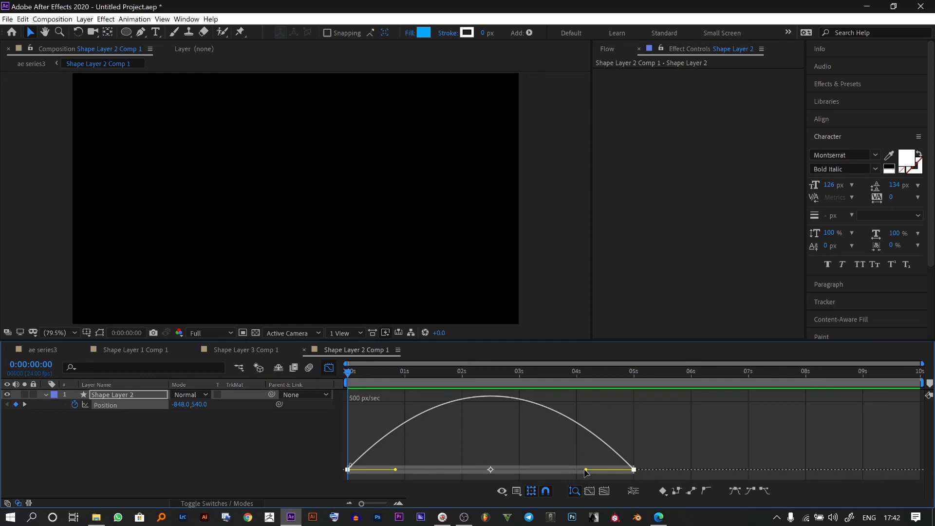
# Step: Try pulling the ease handles of Shape Layer 2's speed graph to its midpoint, and undo the change
pyautogui.moveTo(587, 470); pyautogui.dragTo(509, 475)
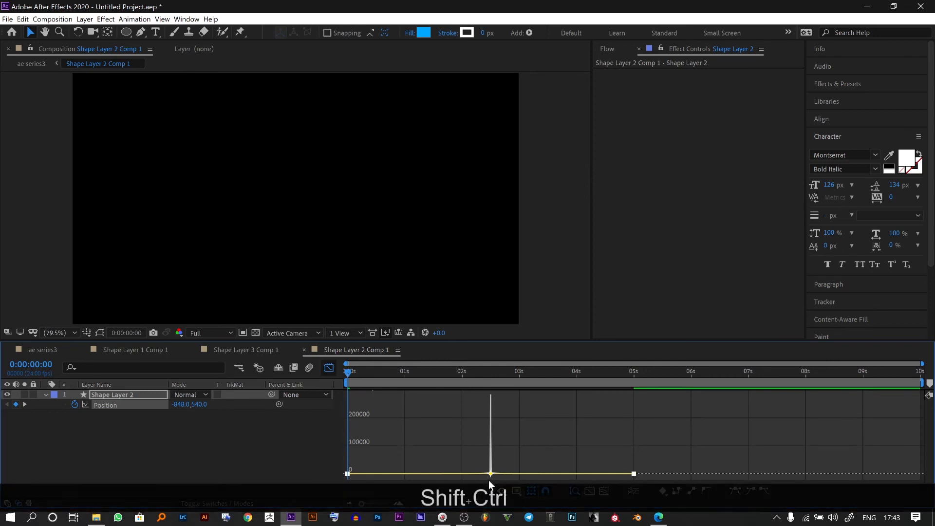
pyautogui.hotkey('ctrl', 'shift', 'z')
pyautogui.hotkey('ctrl', 'z')
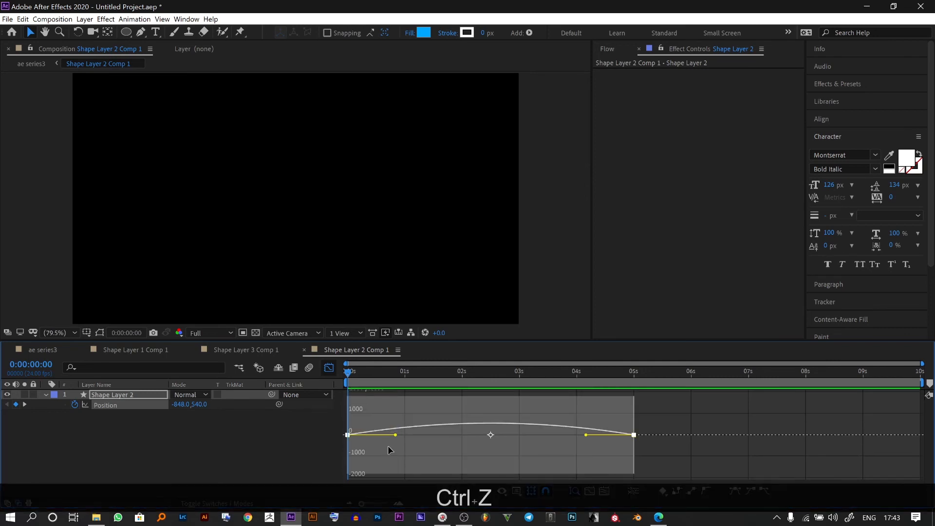
# Step: Pull Shape Layer 2's start ease handle to about 2.2 s and its end handle to about 2.6 s, and preview ae series3
pyautogui.moveTo(394, 434); pyautogui.dragTo(472, 451)
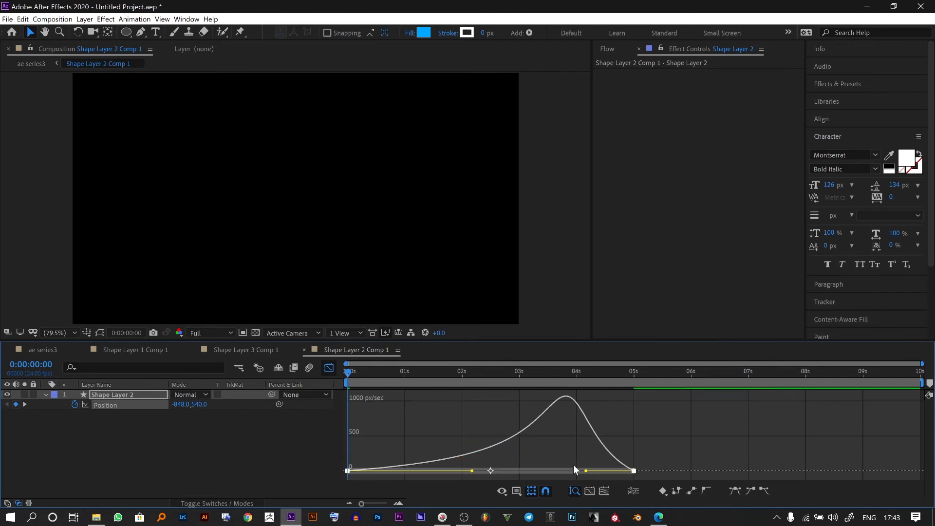
pyautogui.moveTo(586, 472); pyautogui.dragTo(494, 477)
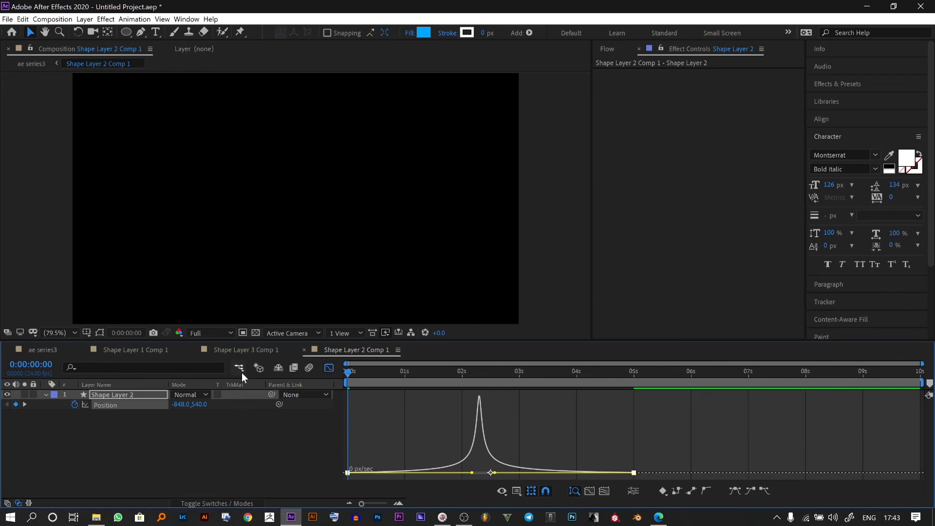
pyautogui.click(46, 349)
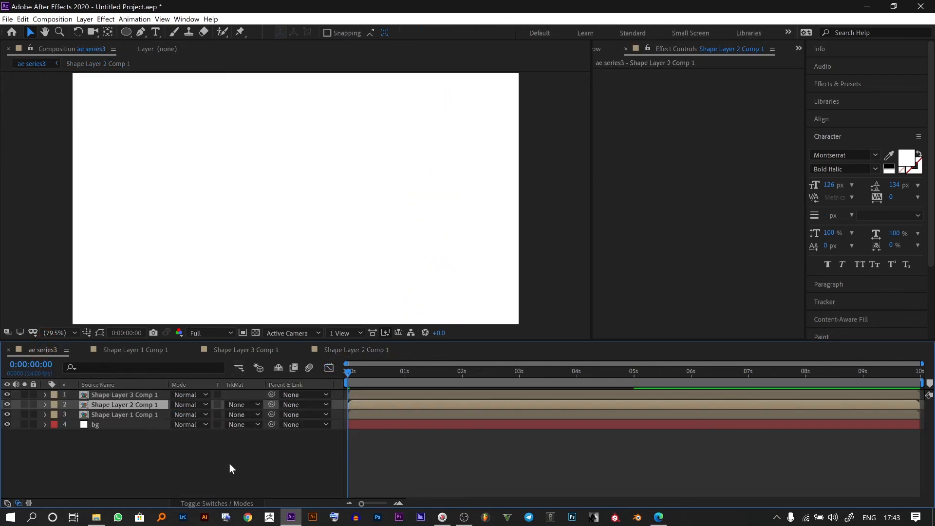
pyautogui.press('space')
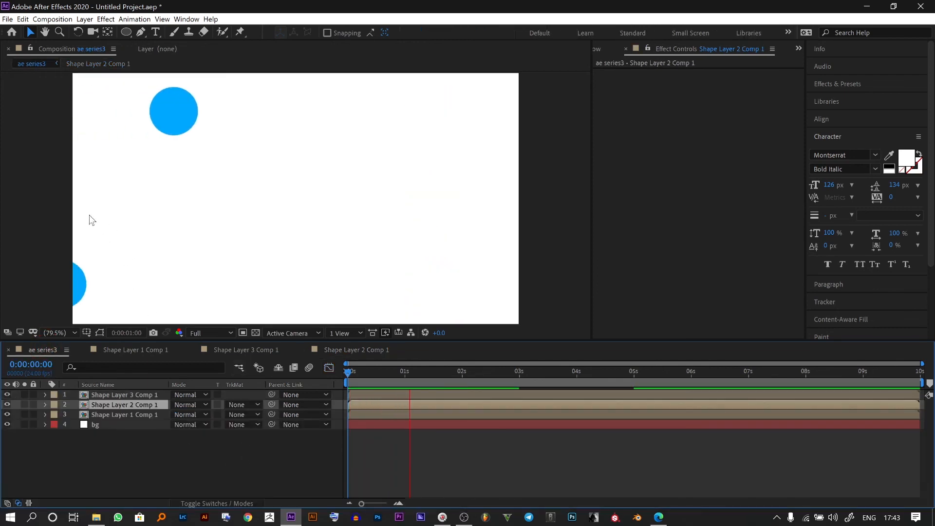